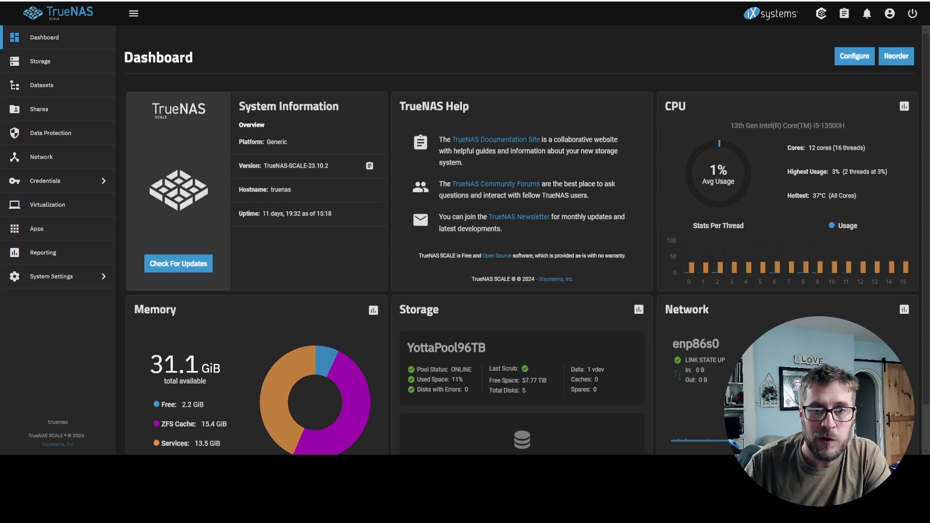
- Show the Local Users list under Credentials, with built-in accounts like root, daemon and bin
click(67, 187)
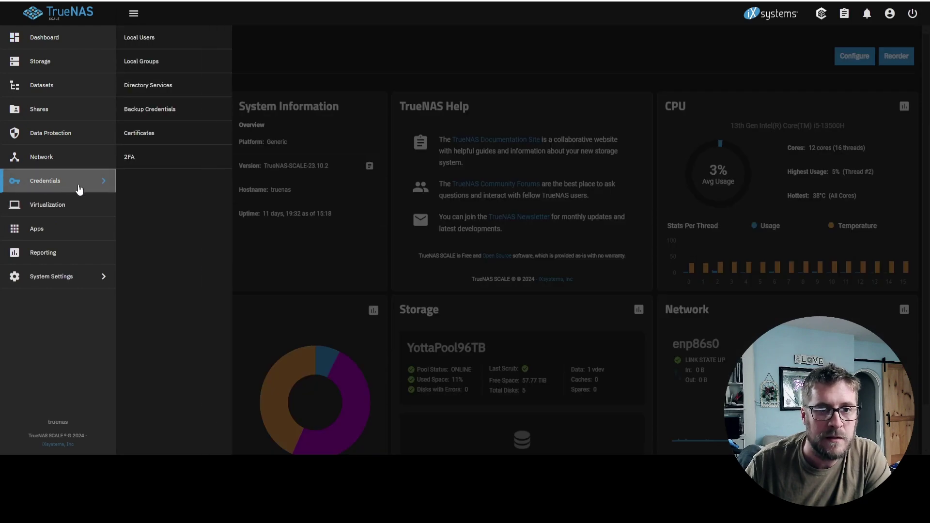
click(159, 42)
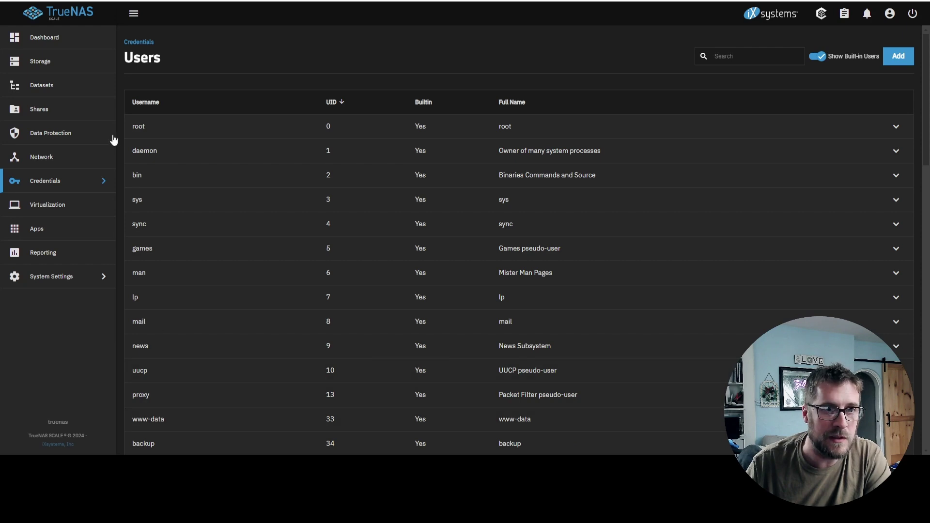
- Review the Media dataset's details and permissions, then bring the Media share's File Explorer window forward
click(42, 95)
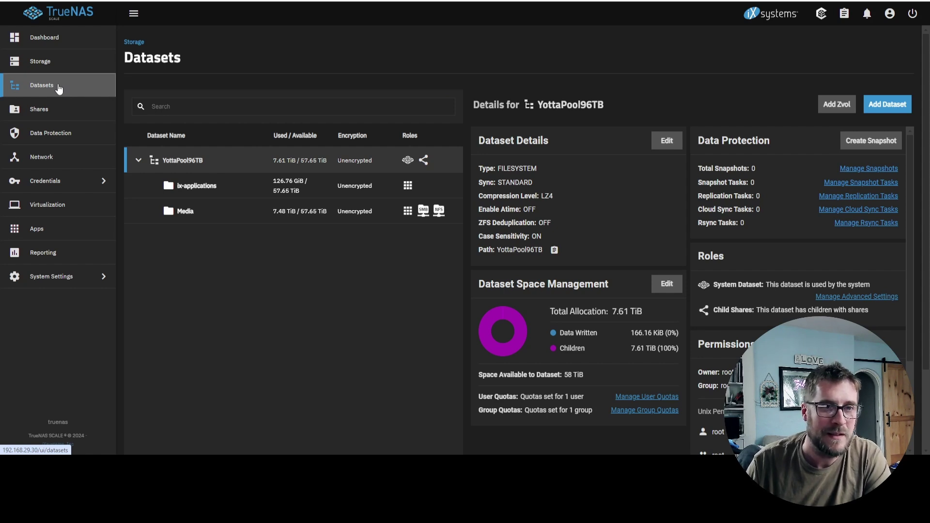
click(203, 215)
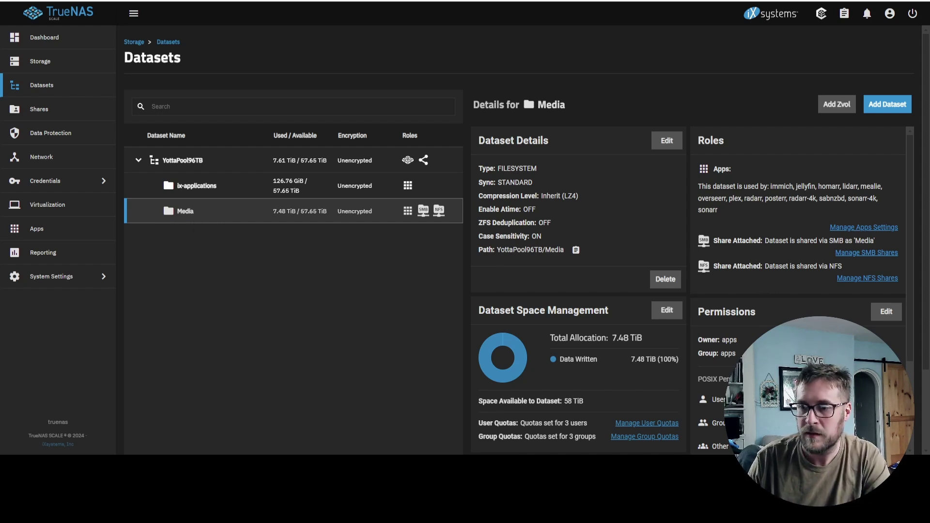
scroll(625, 242, down, 3)
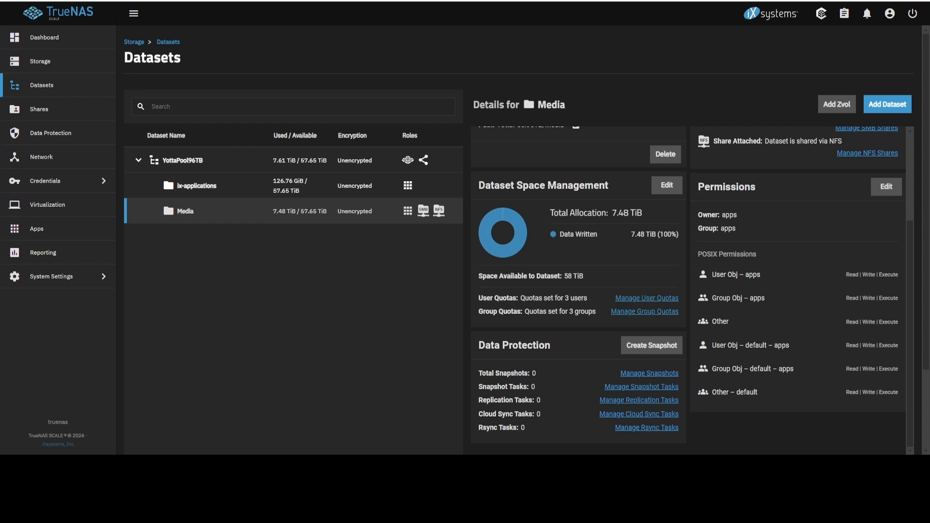
click(467, 412)
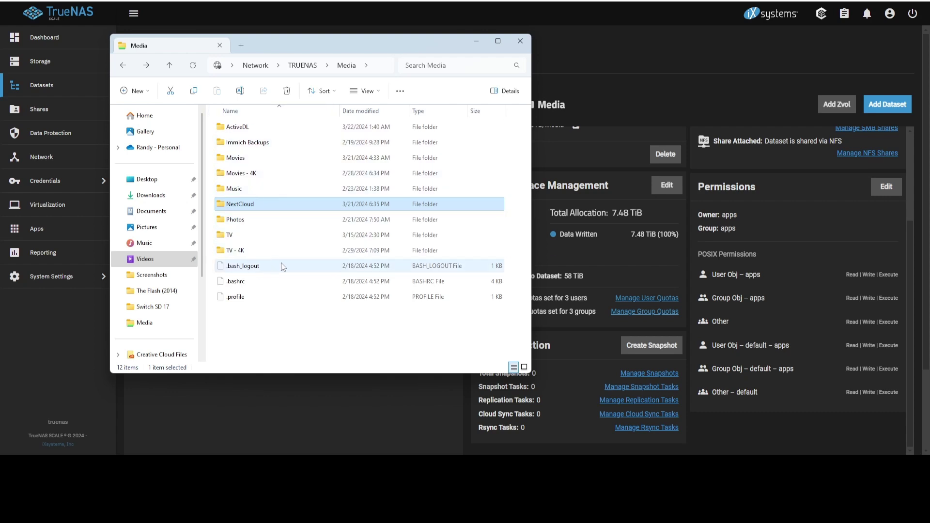
- Check the empty NextCloud folder in the Media share
mouse_move(260, 203)
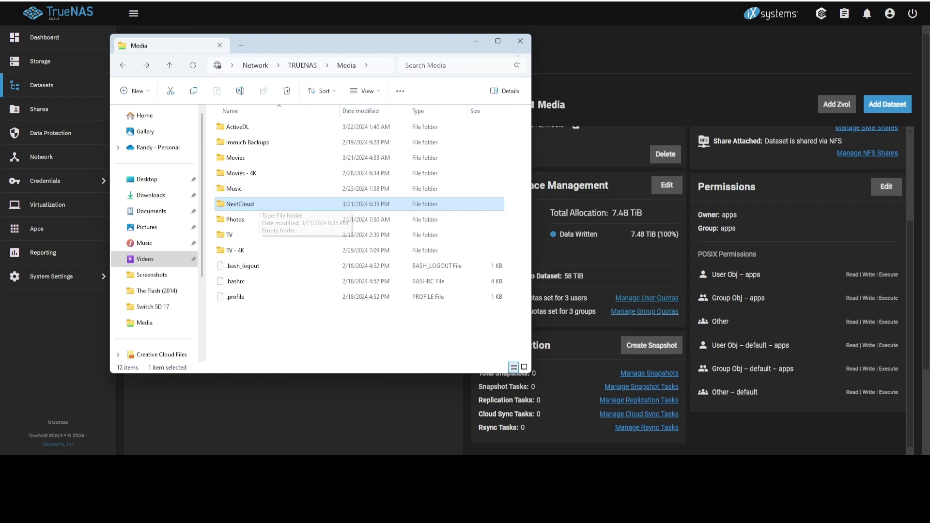
- Search the Discover Apps catalog for 'nextcloud' and show the filter options
click(478, 41)
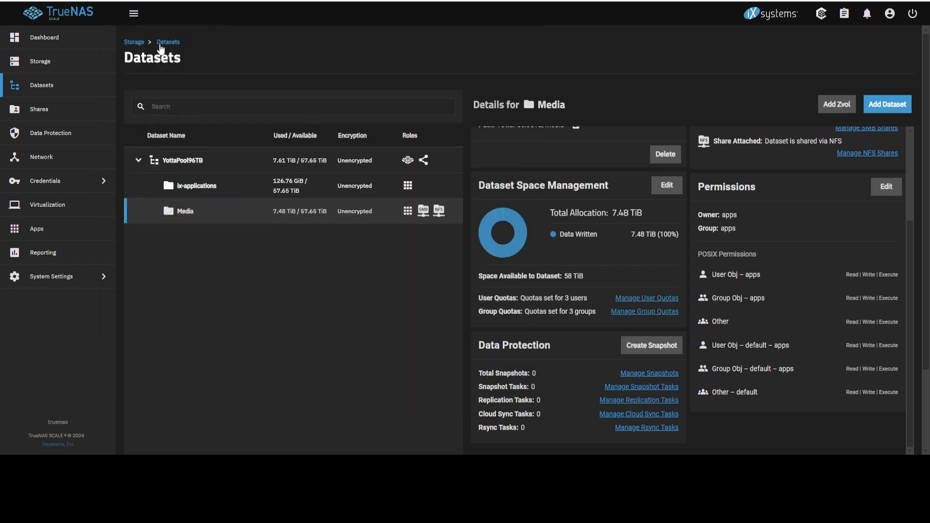
click(60, 233)
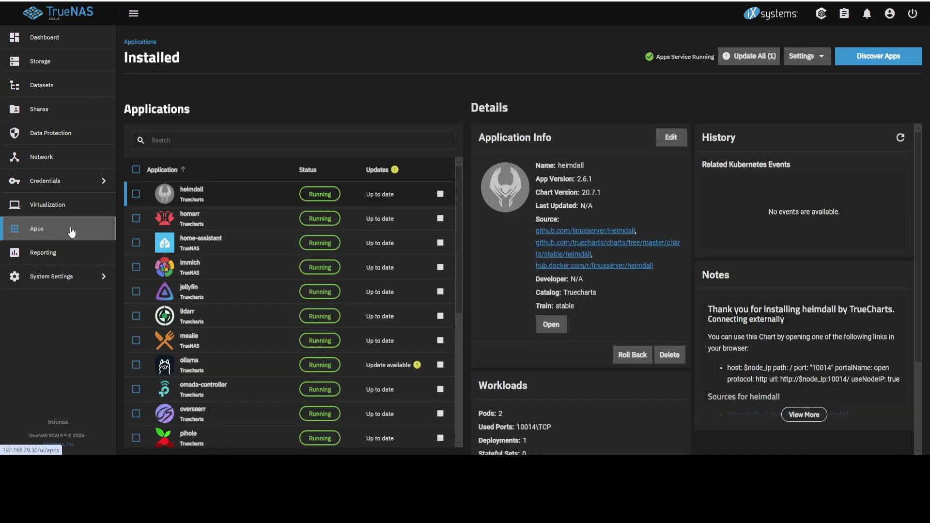
click(872, 57)
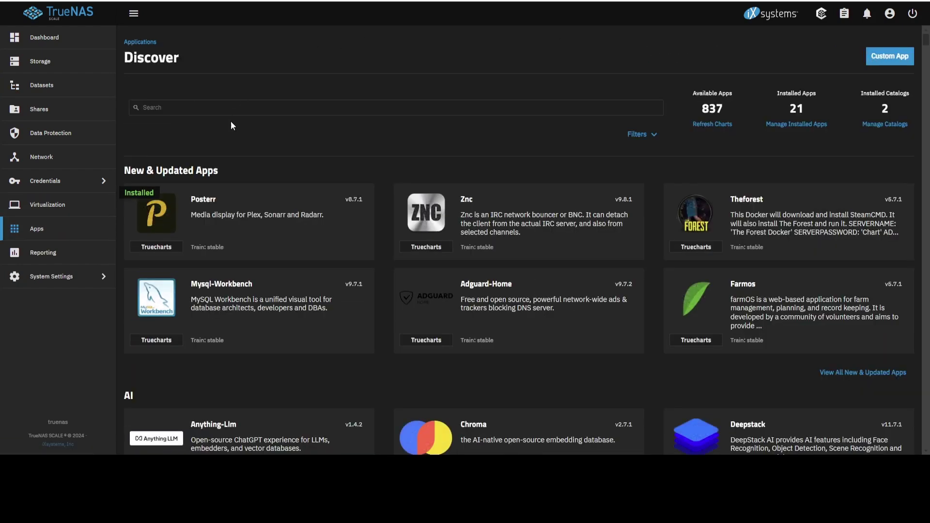
click(234, 109)
text(ne)
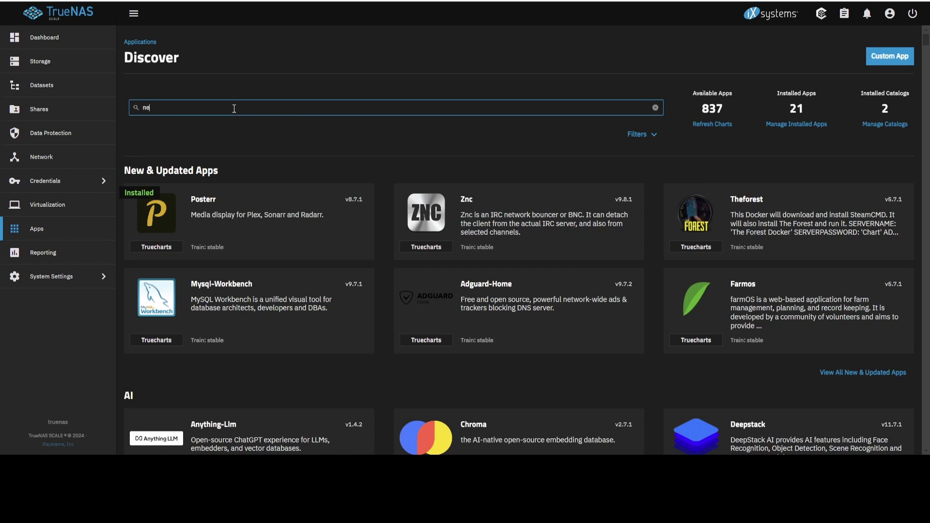
text(xtcloud)
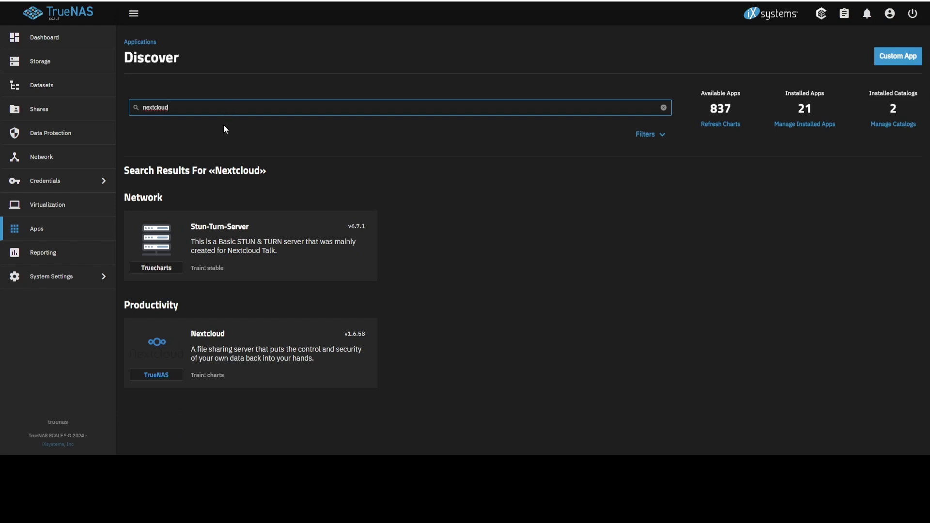
click(650, 134)
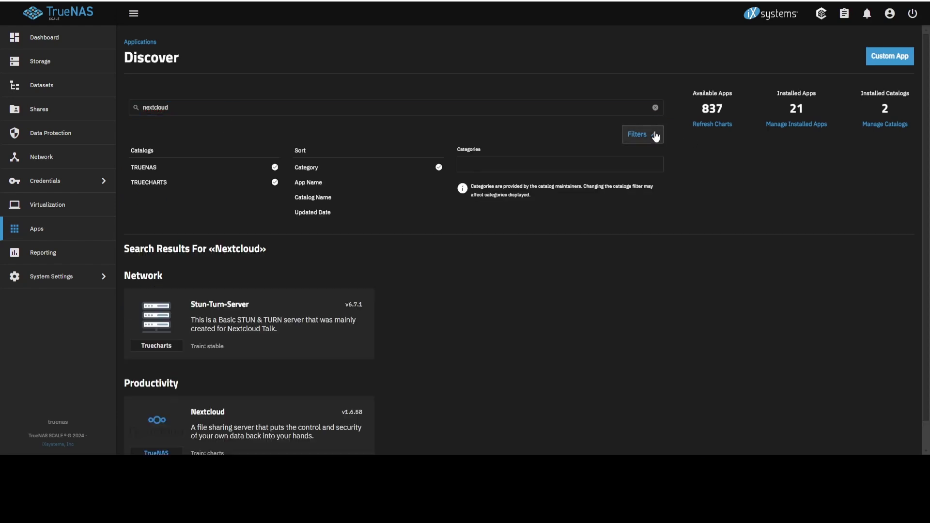
scroll(378, 201, down, 1)
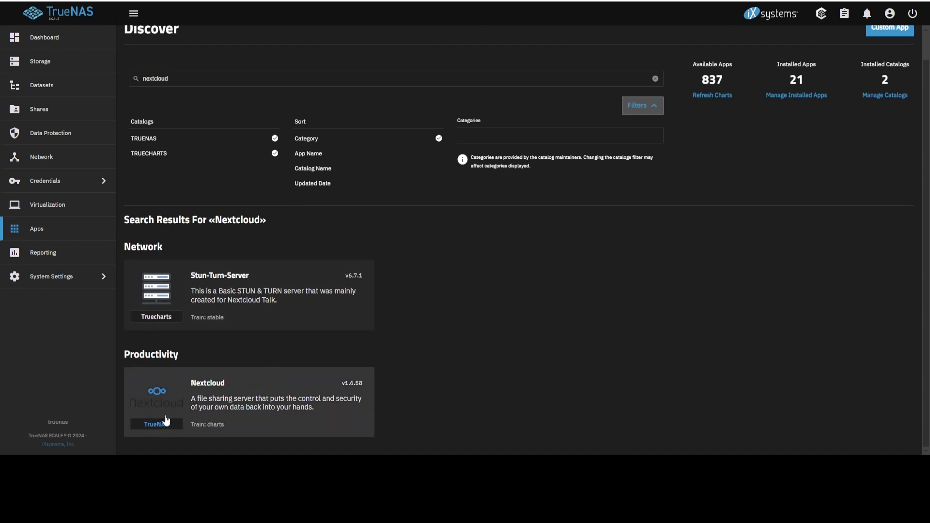
- Start the Nextcloud install and set its certificate to truenas_default
click(202, 404)
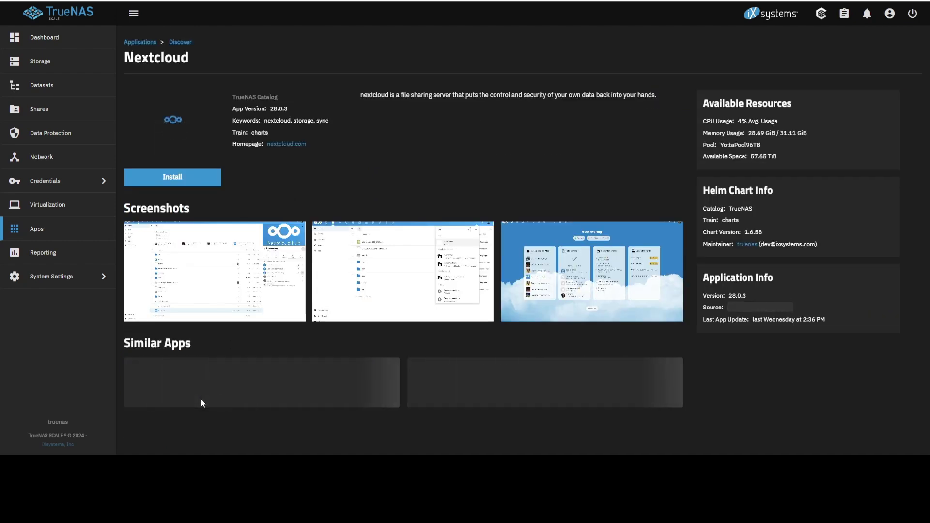
click(185, 179)
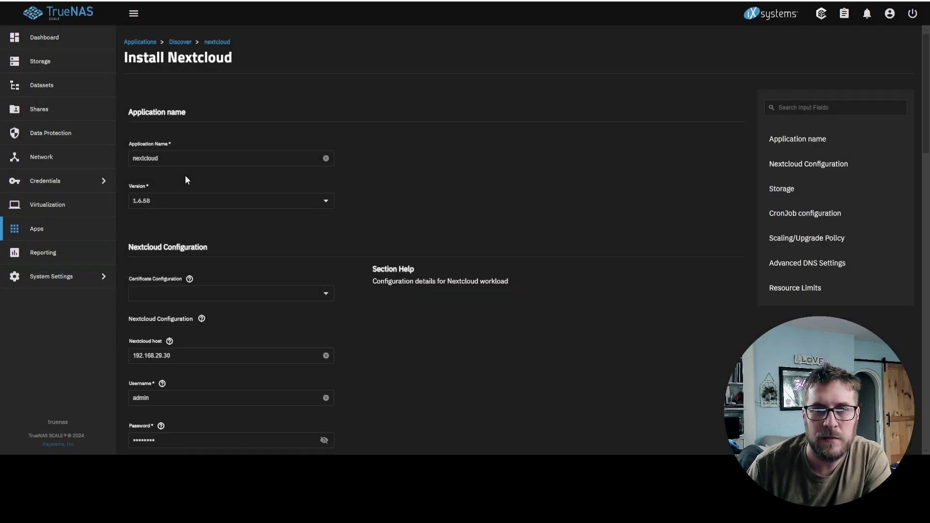
scroll(334, 209, down, 2)
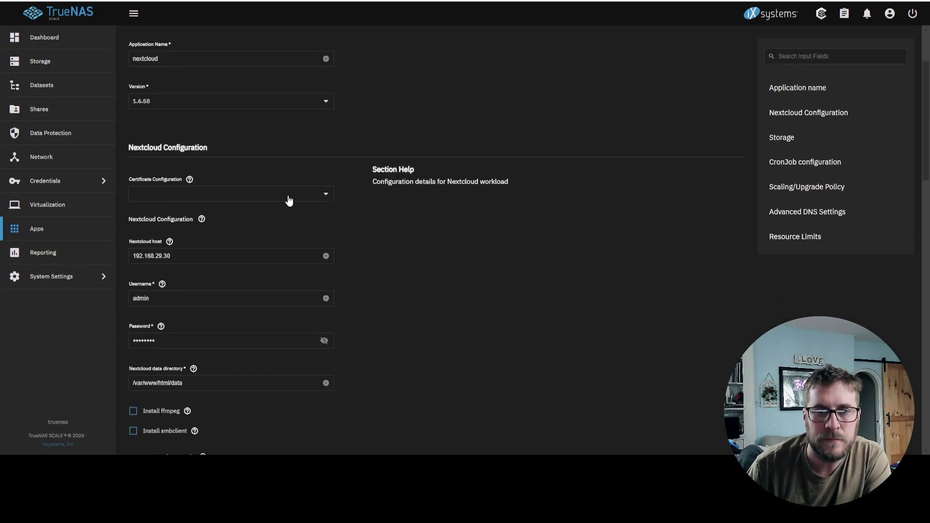
click(288, 198)
click(201, 231)
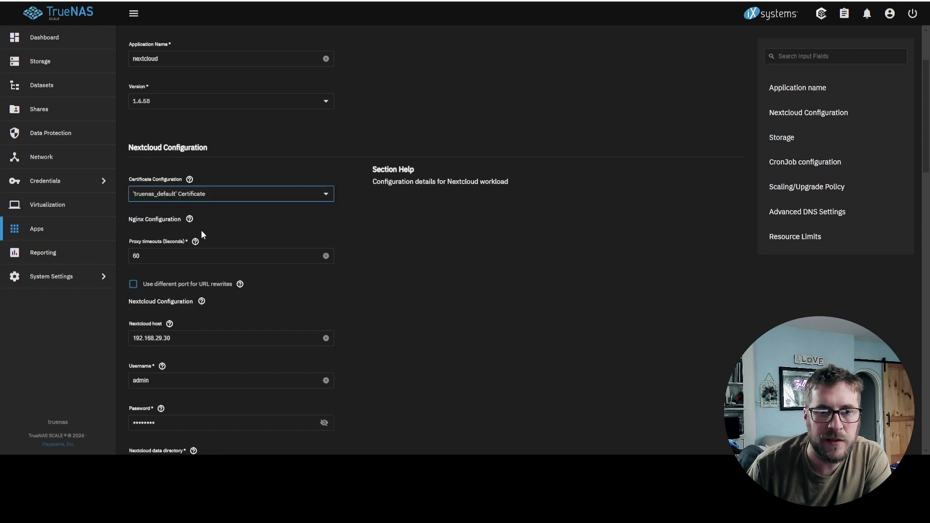
- Replace the admin account password with a new one
scroll(381, 217, down, 3)
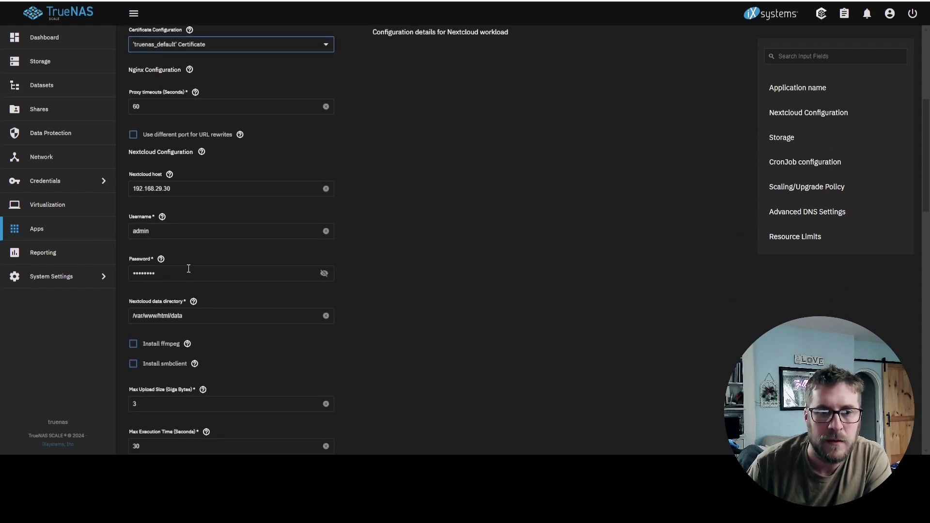
click(169, 275)
key(ctrl+a)
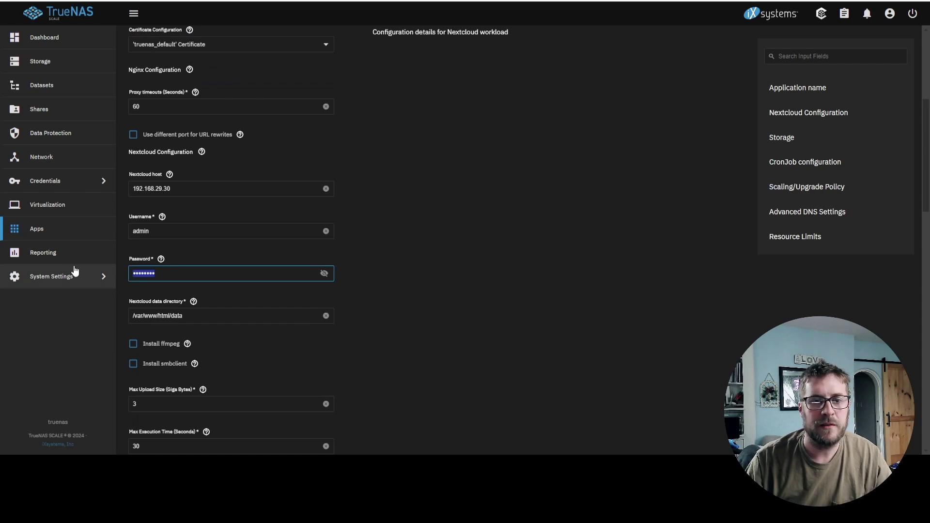
text(a)
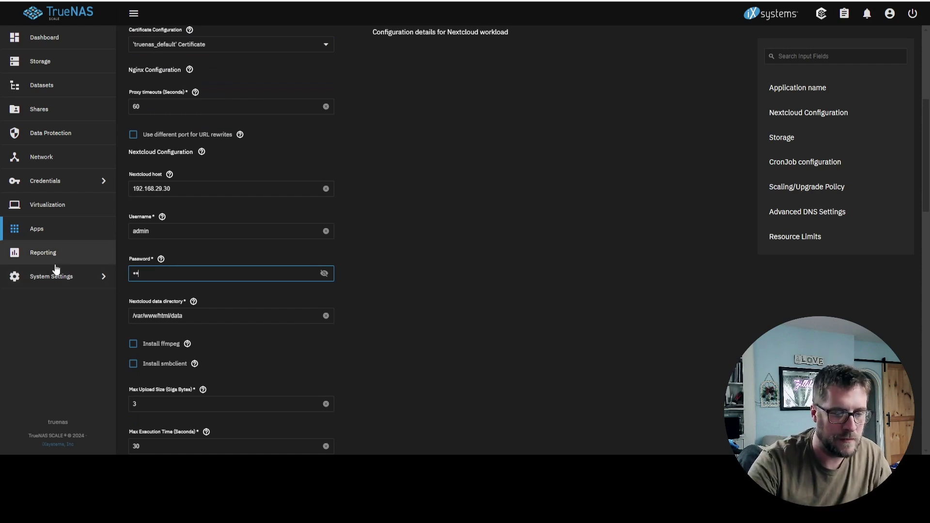
text(dmin)
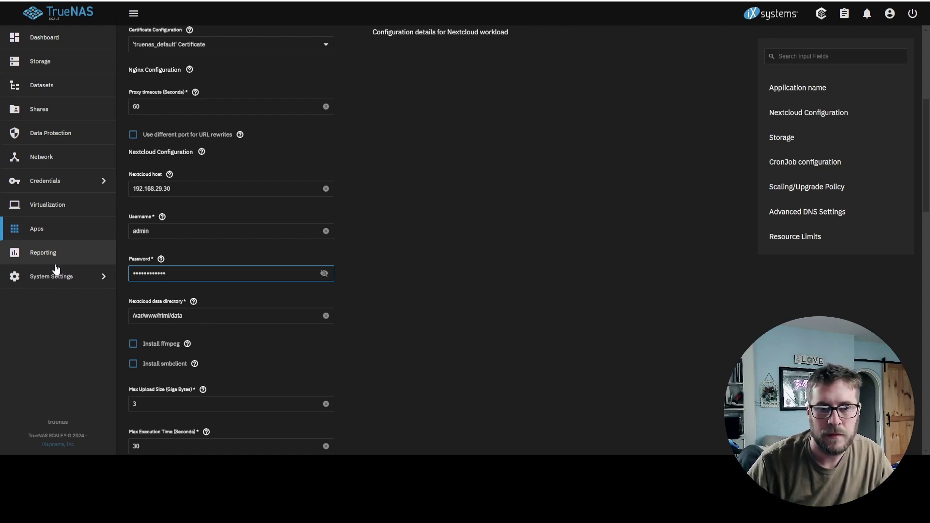
- Enable Install ffmpeg and Install smbclient, then review the remaining install options
scroll(370, 267, down, 2)
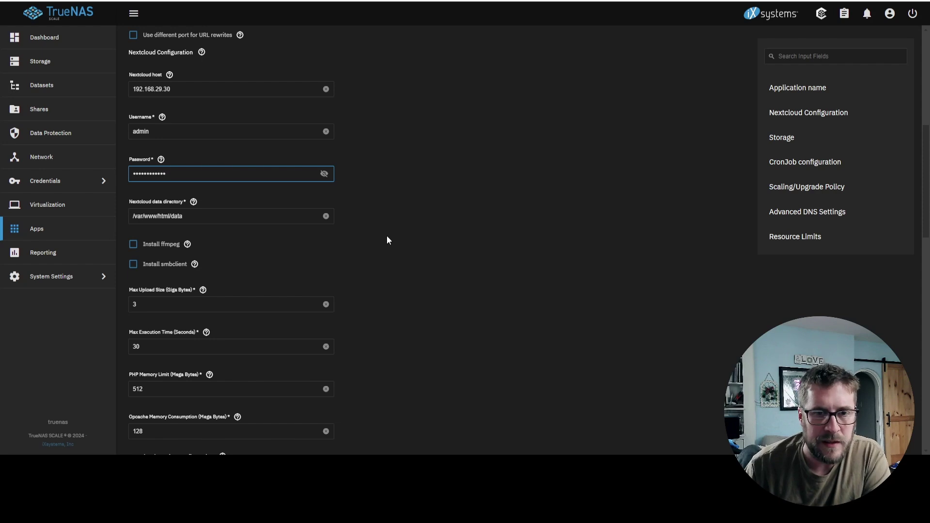
scroll(382, 234, down, 1)
click(133, 195)
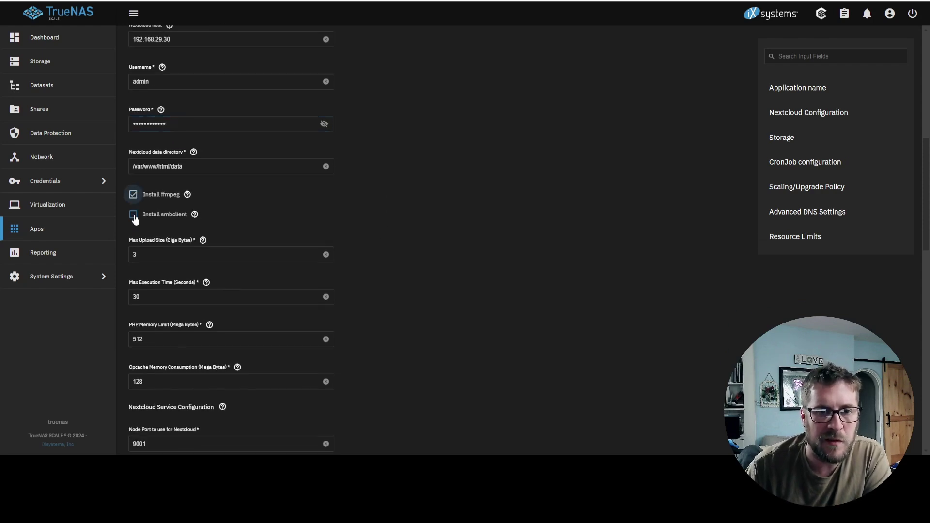
click(134, 216)
scroll(481, 205, down, 1)
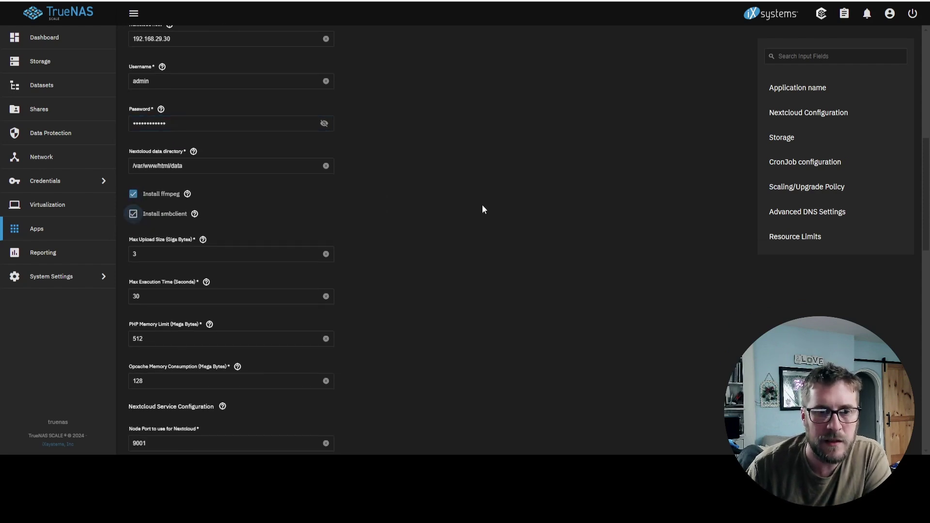
scroll(482, 204, down, 2)
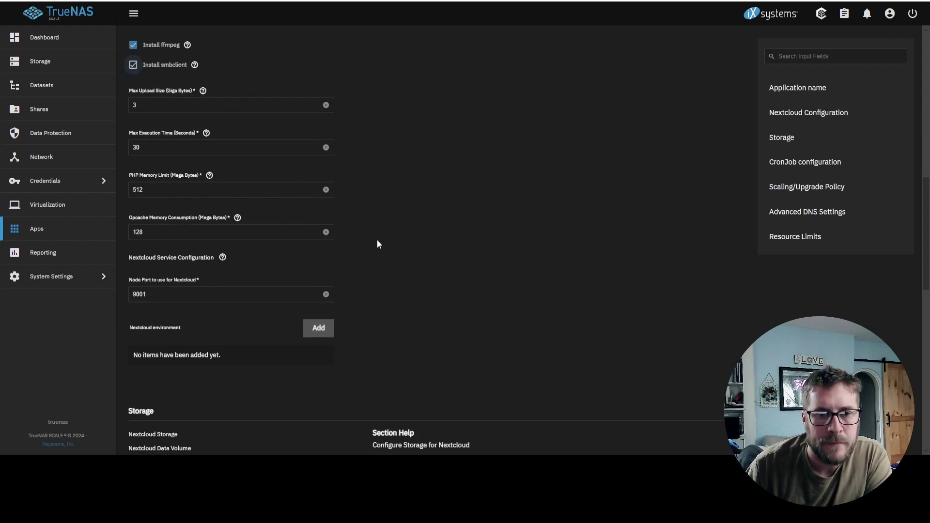
scroll(378, 243, down, 1)
scroll(379, 243, down, 1)
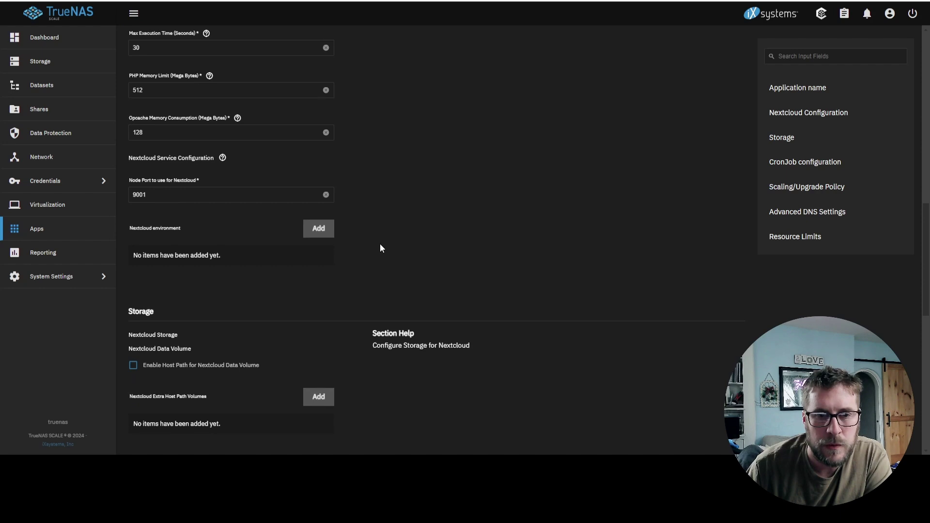
- Store Nextcloud data on host path /mnt/YottaPool96TB/Media/NextCloud
scroll(379, 243, down, 2)
scroll(380, 243, down, 2)
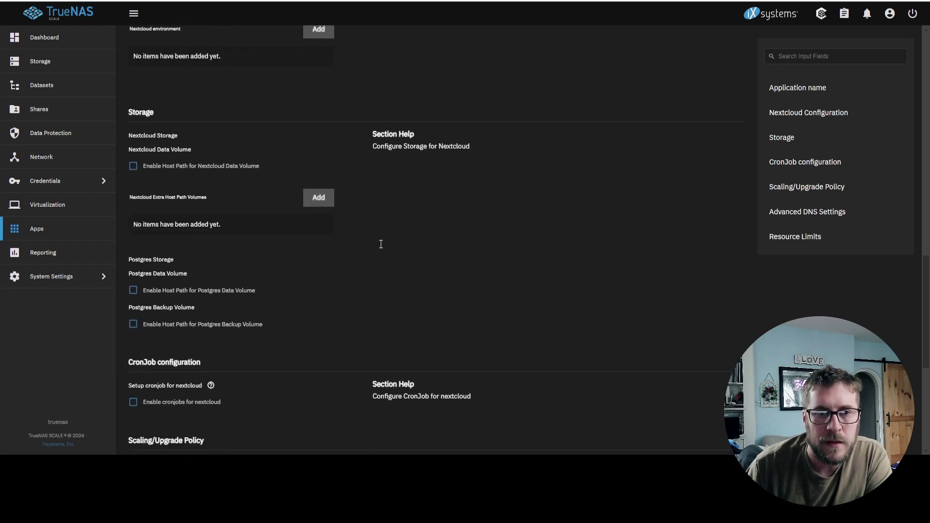
click(133, 167)
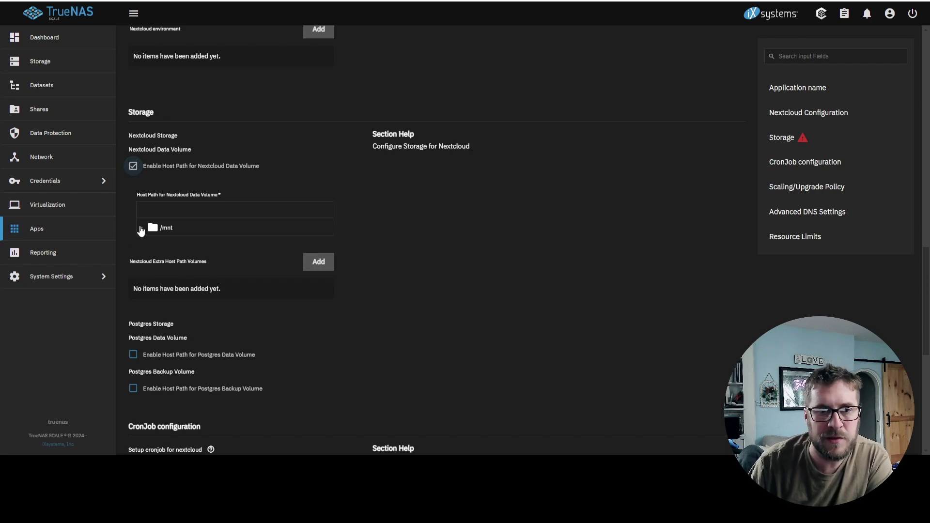
click(140, 228)
click(151, 243)
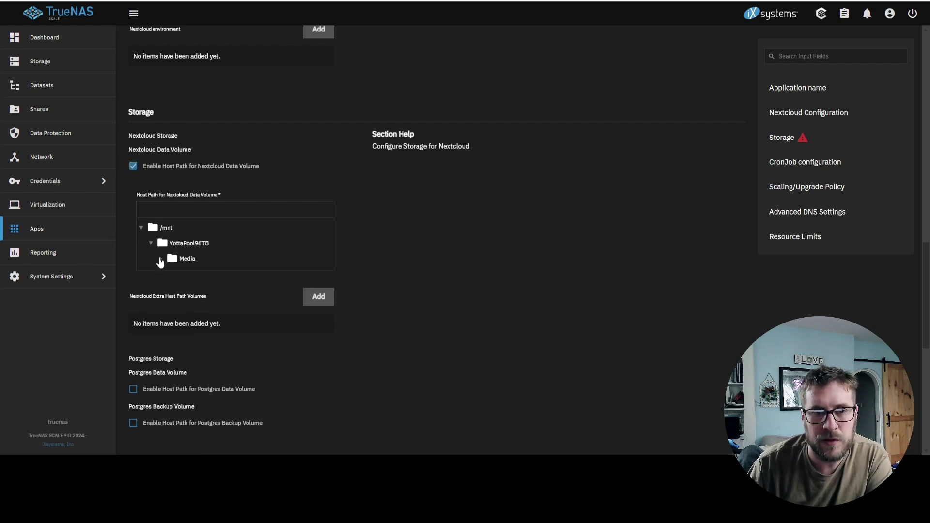
click(161, 262)
click(204, 347)
- Enable the */15 * * * * cron job and install Nextcloud
scroll(203, 353, down, 1)
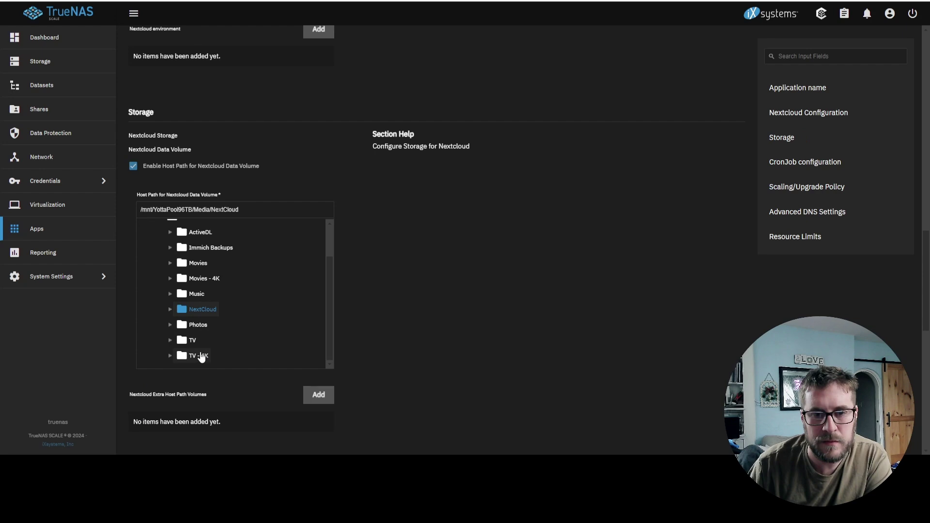
scroll(431, 253, down, 5)
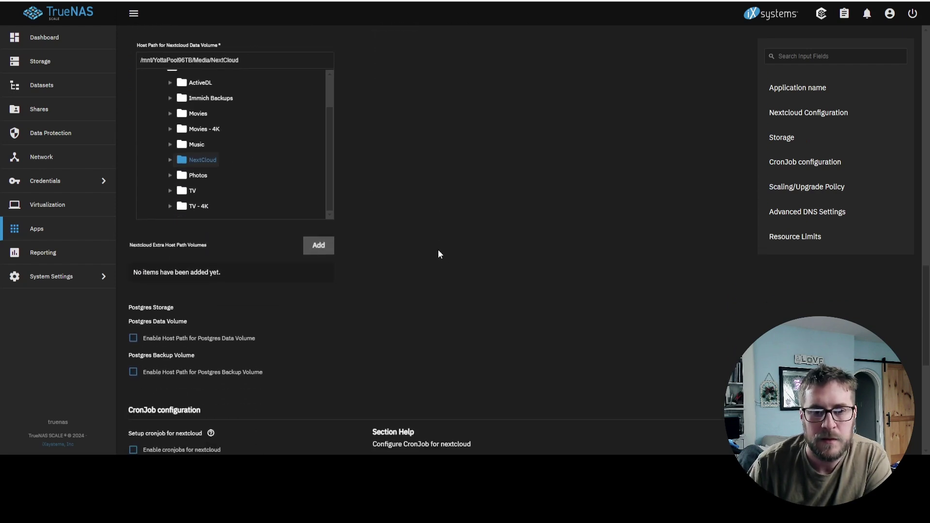
scroll(439, 254, down, 1)
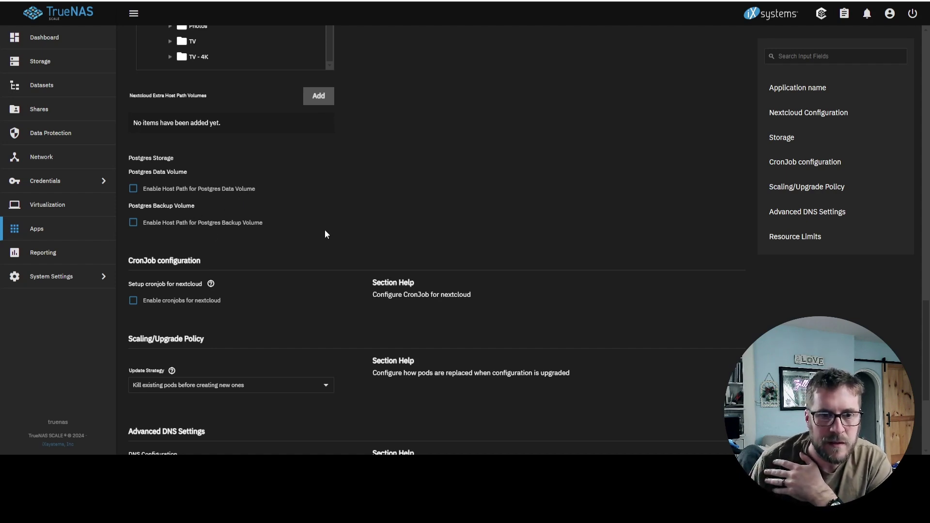
scroll(345, 222, down, 2)
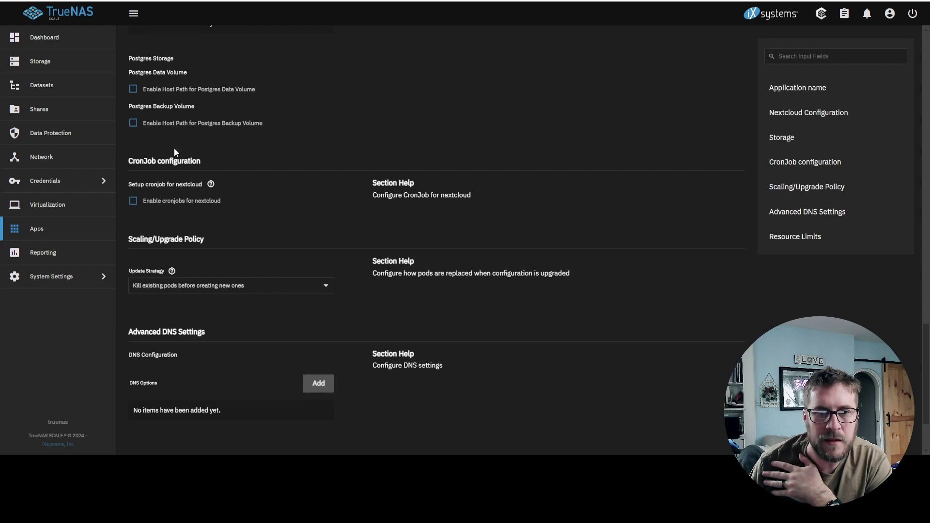
click(133, 201)
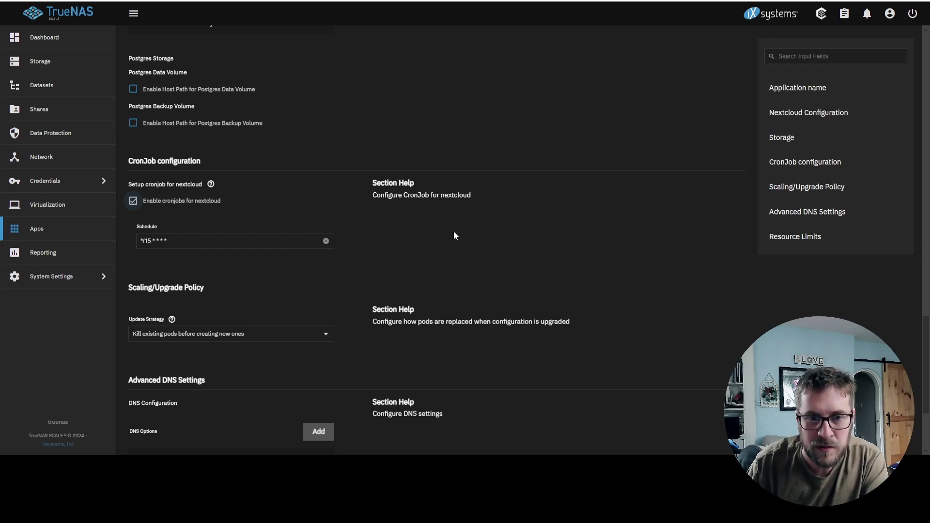
scroll(454, 235, down, 3)
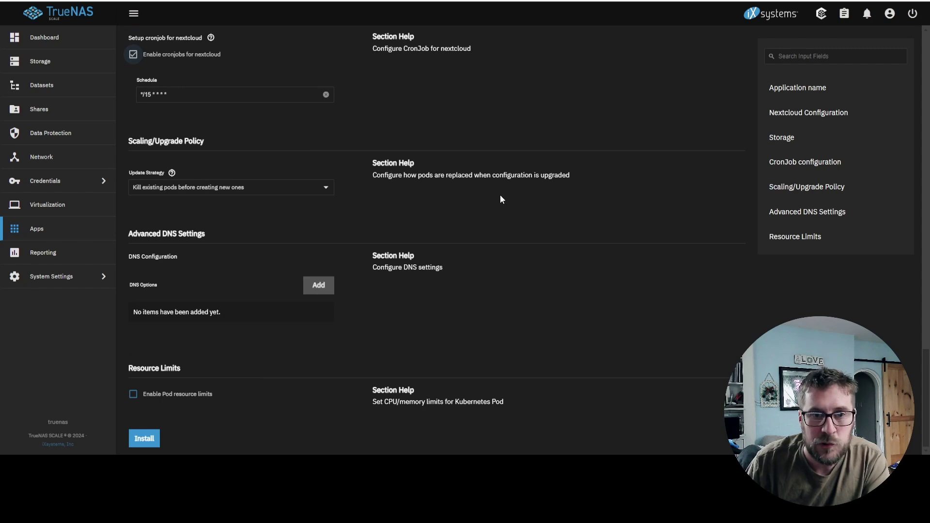
click(144, 439)
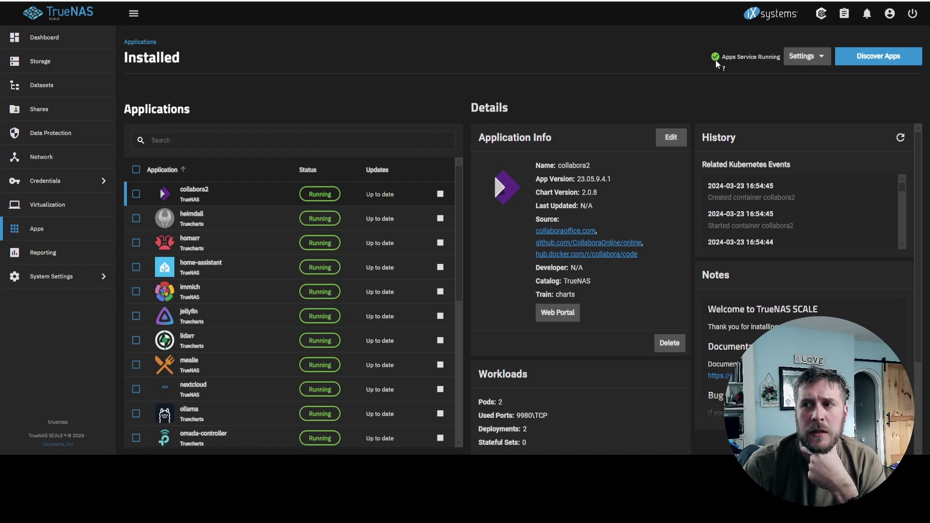
click(853, 56)
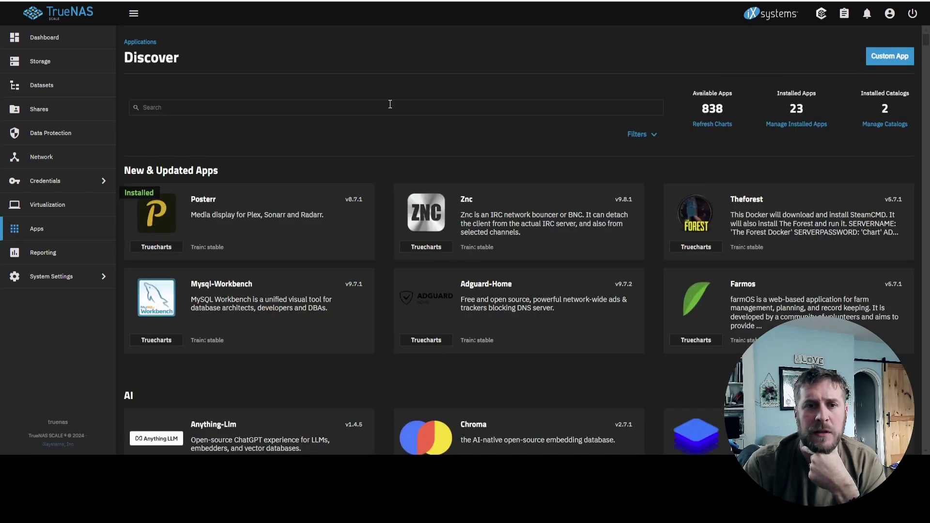
click(327, 109)
text(colla)
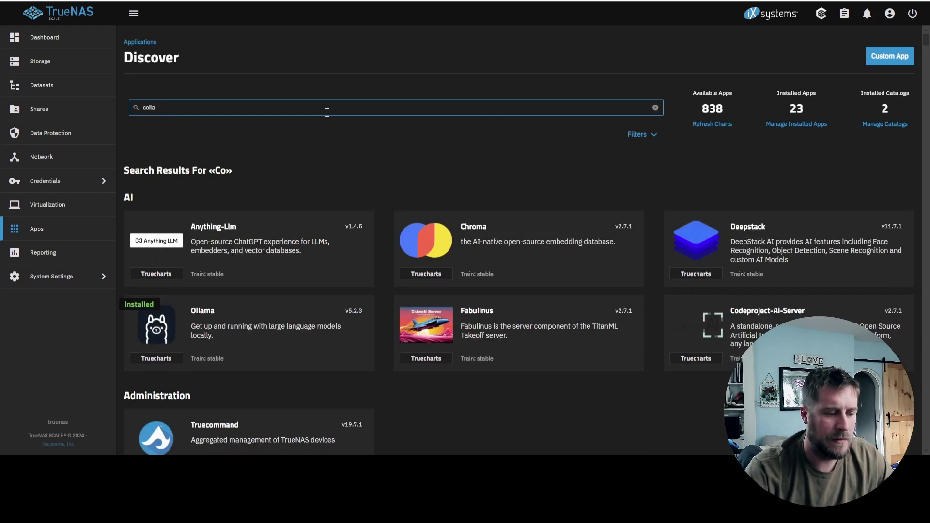
text(bora)
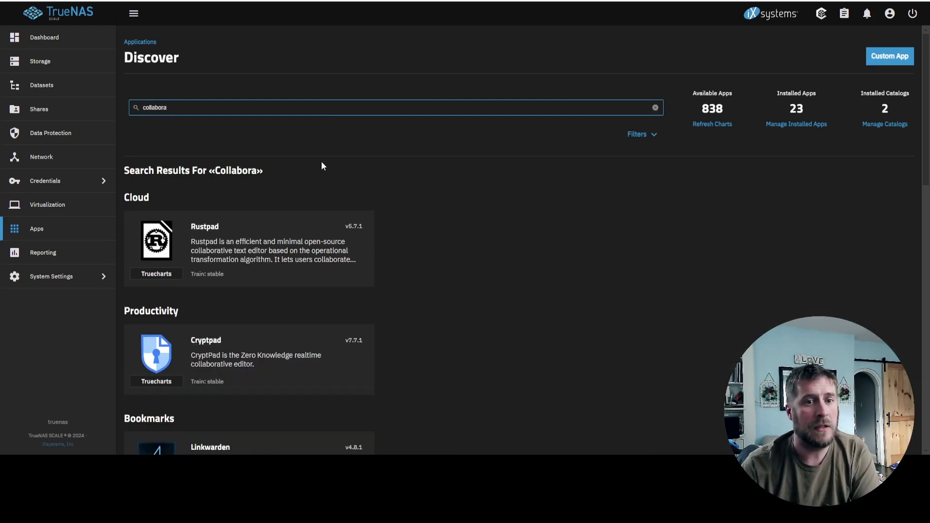
scroll(313, 184, down, 13)
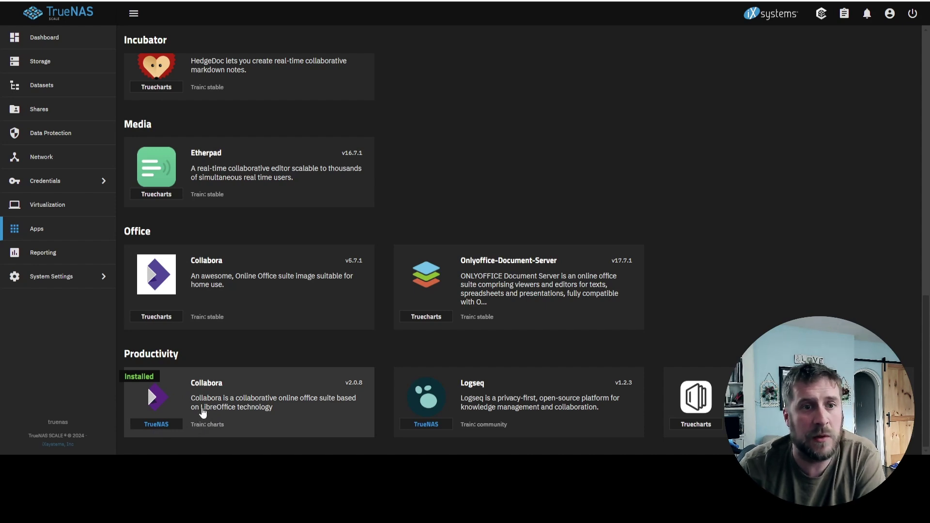
click(61, 229)
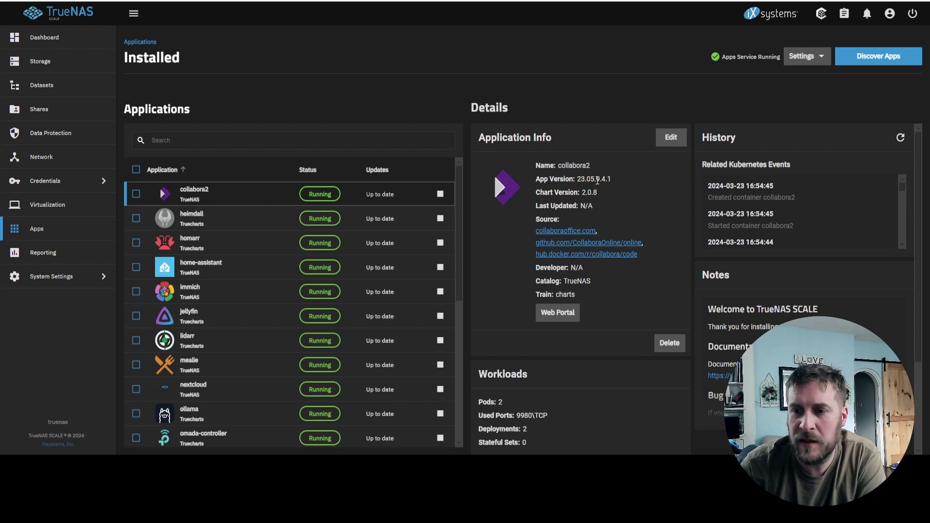
click(678, 140)
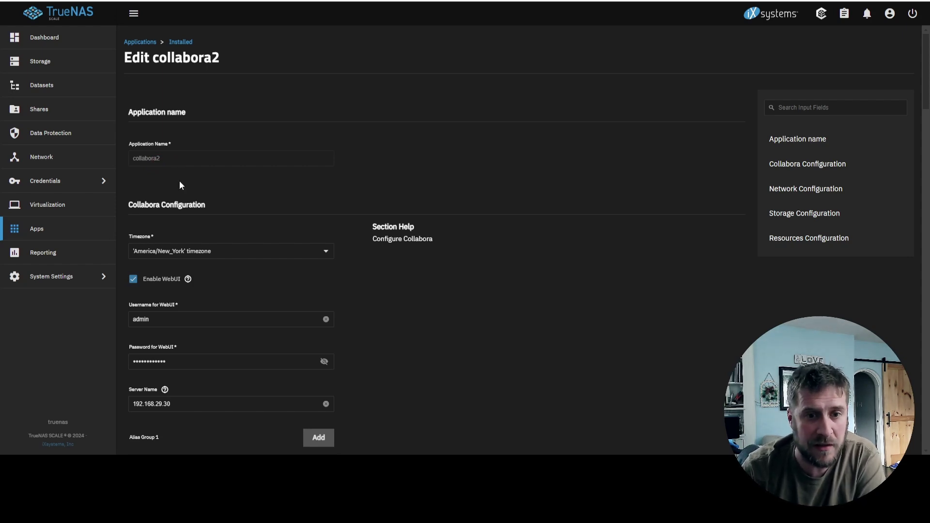
scroll(269, 236, down, 1)
scroll(280, 145, down, 3)
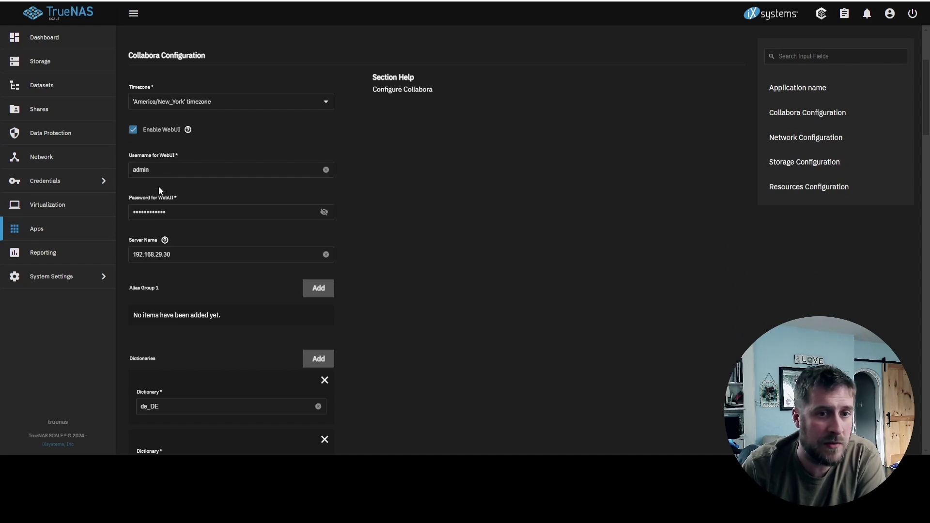
scroll(305, 189, down, 2)
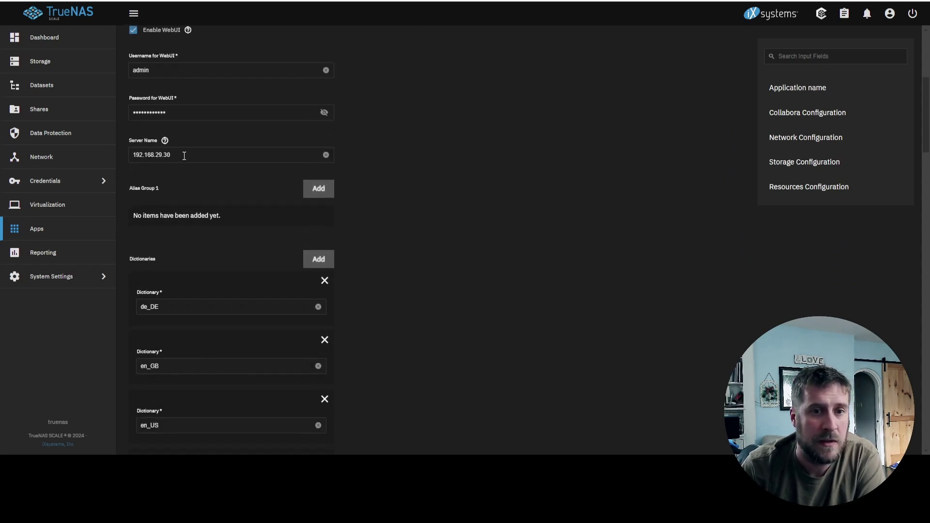
scroll(213, 155, down, 12)
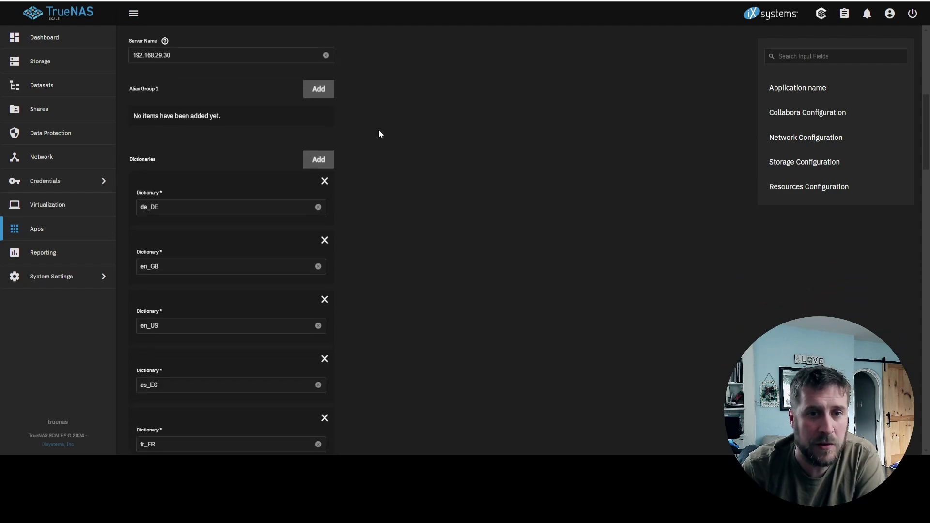
scroll(383, 127, down, 4)
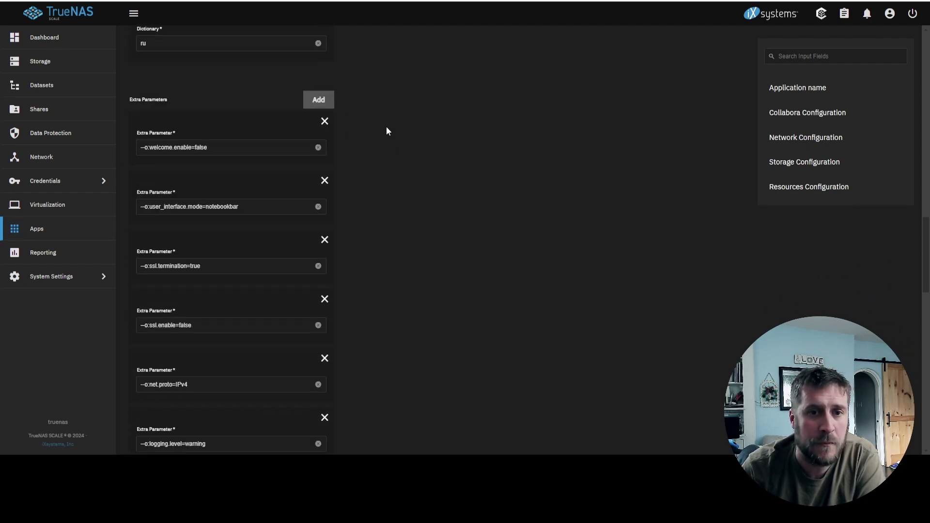
scroll(386, 128, down, 8)
scroll(399, 129, down, 4)
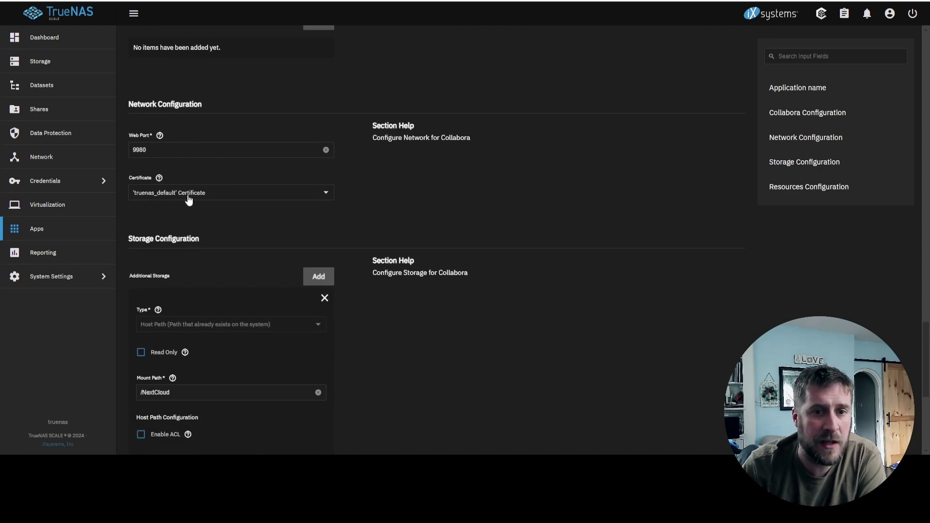
scroll(262, 198, down, 3)
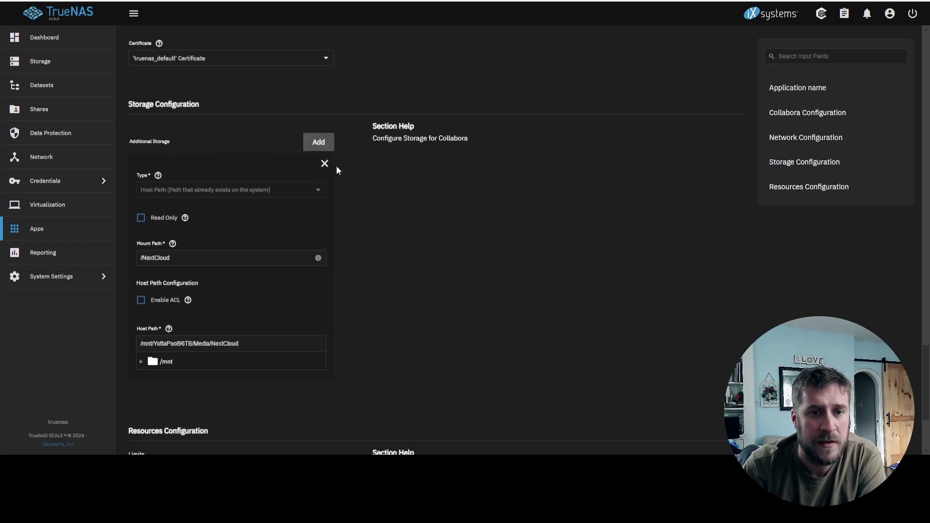
scroll(344, 162, down, 1)
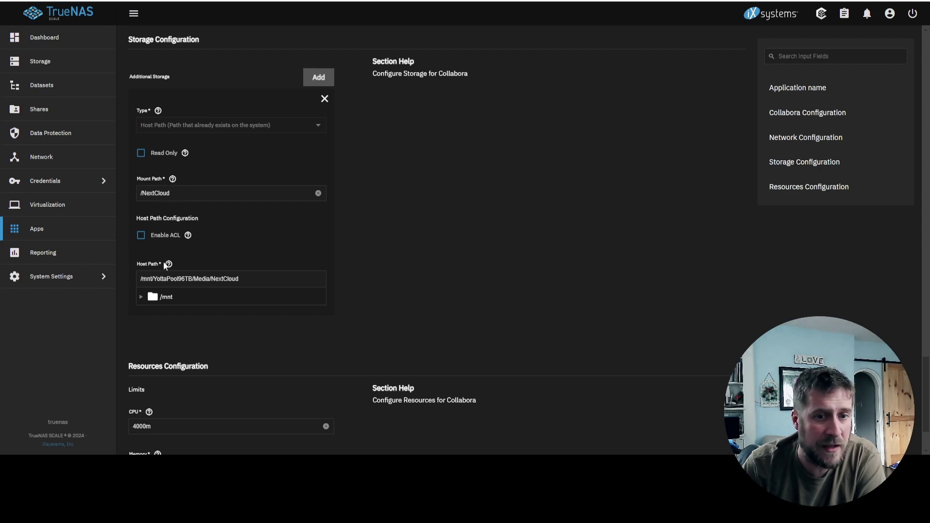
click(141, 297)
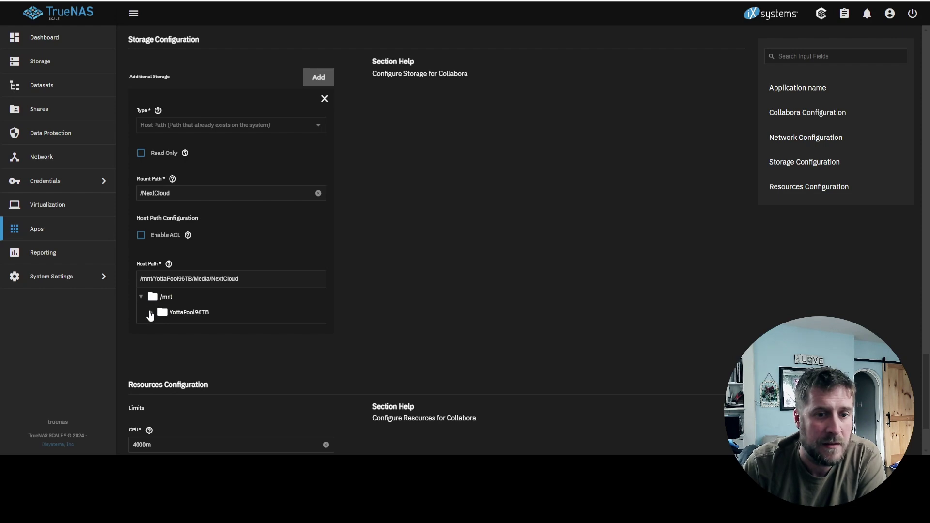
click(151, 312)
click(161, 327)
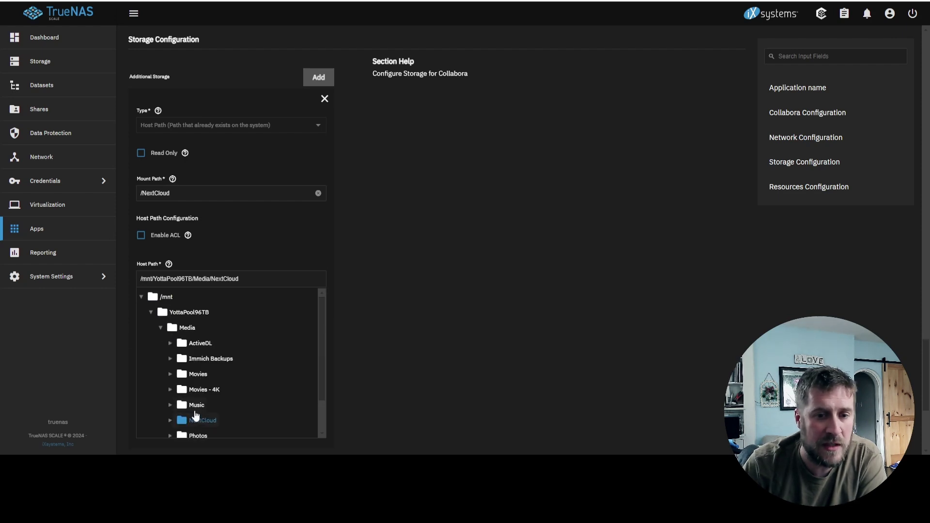
scroll(378, 251, down, 2)
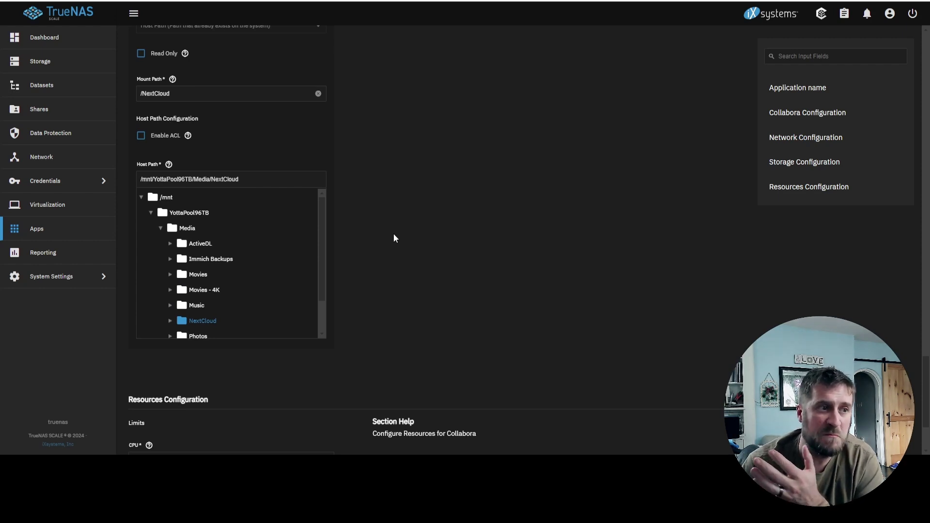
scroll(393, 234, down, 2)
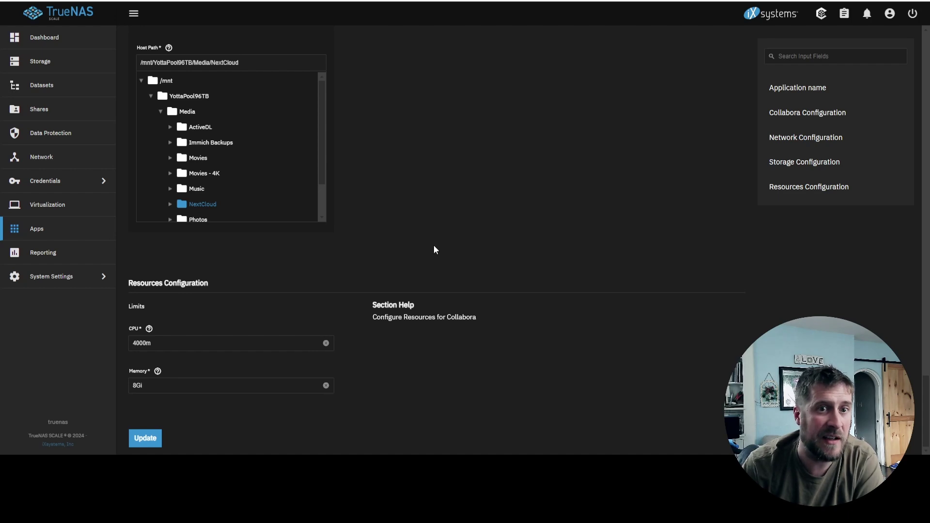
click(87, 232)
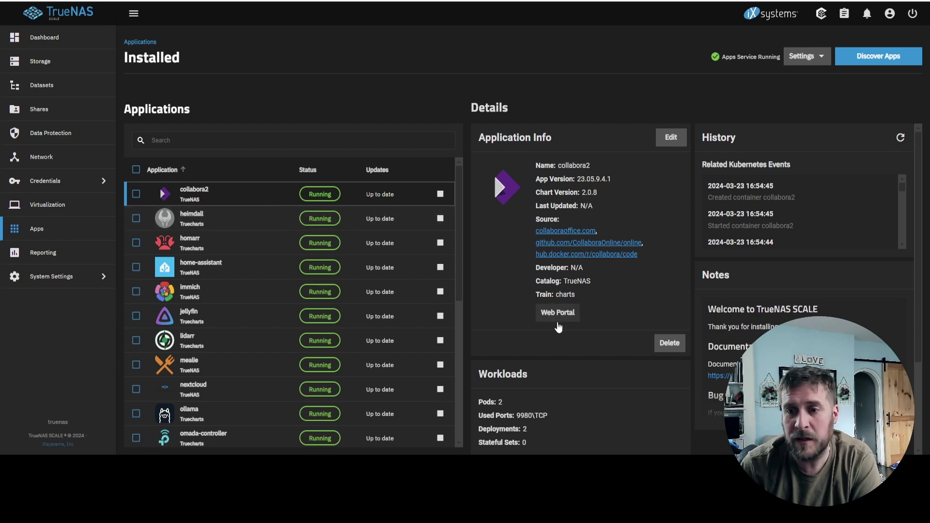
- Open the Collabora admin console, then browse the 'collabora' catalog results down to Office
click(556, 314)
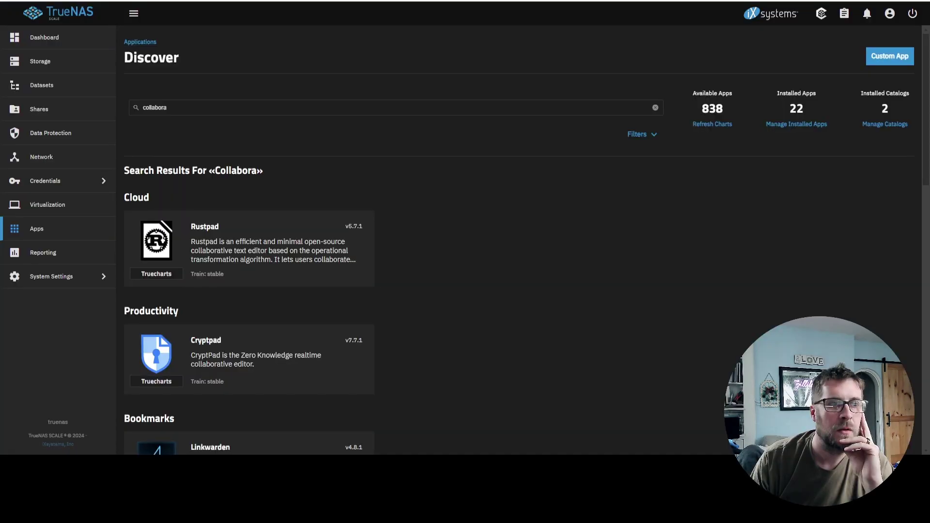
click(174, 108)
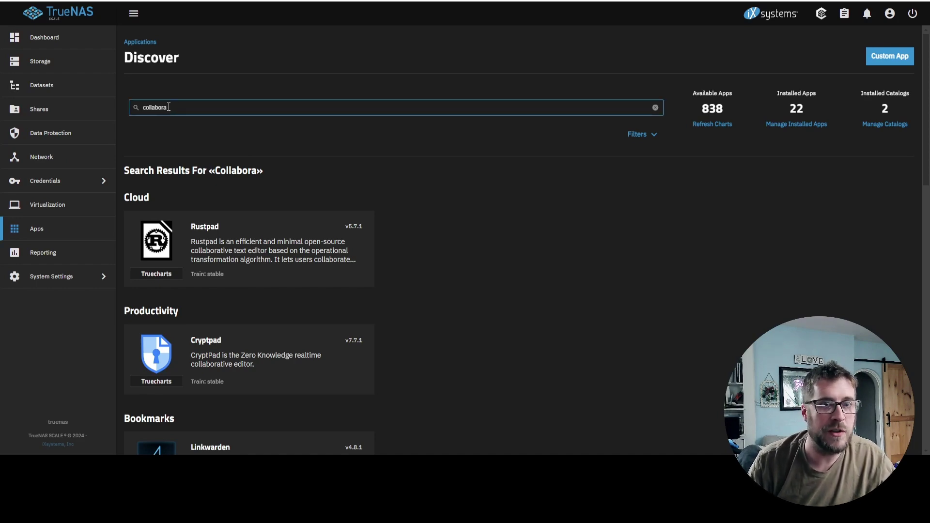
scroll(484, 142, down, 4)
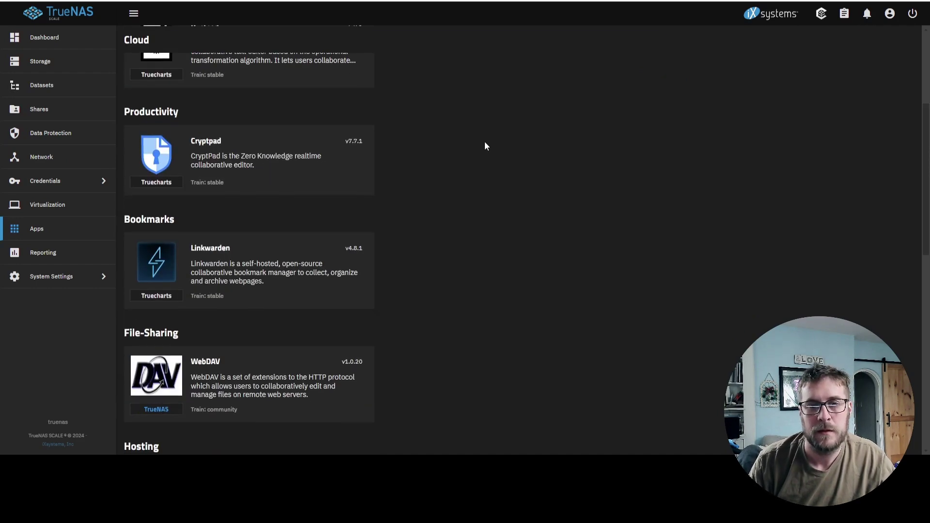
scroll(484, 141, down, 5)
scroll(483, 147, down, 6)
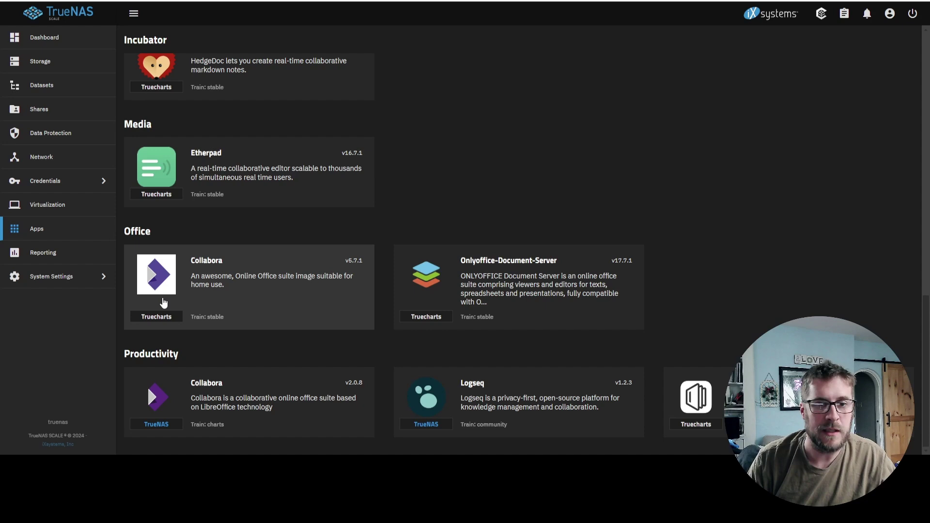
- Open the TrueCharts Collabora app and start its install form
click(163, 303)
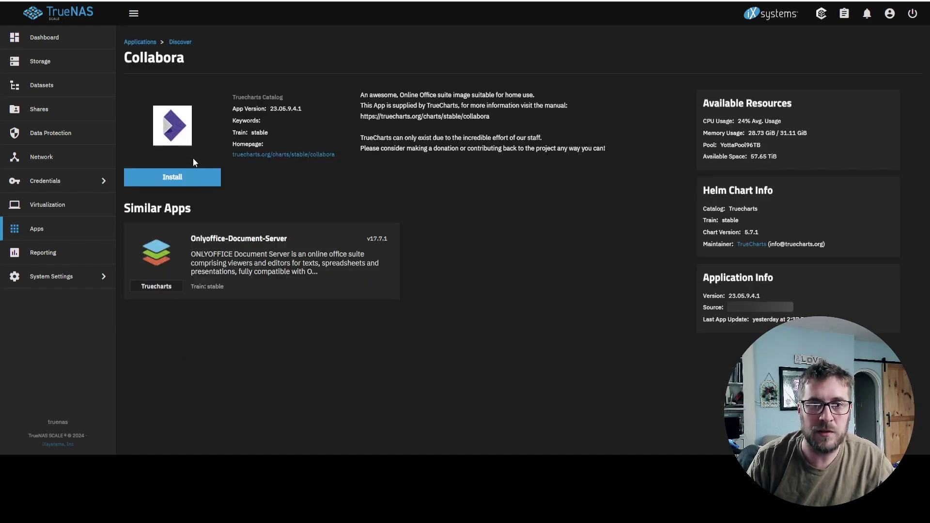
click(184, 181)
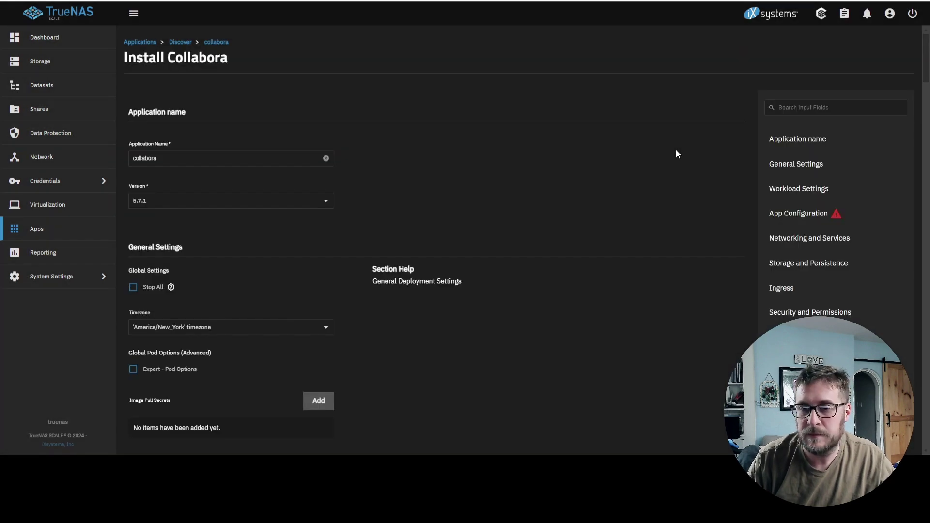
scroll(656, 161, down, 1)
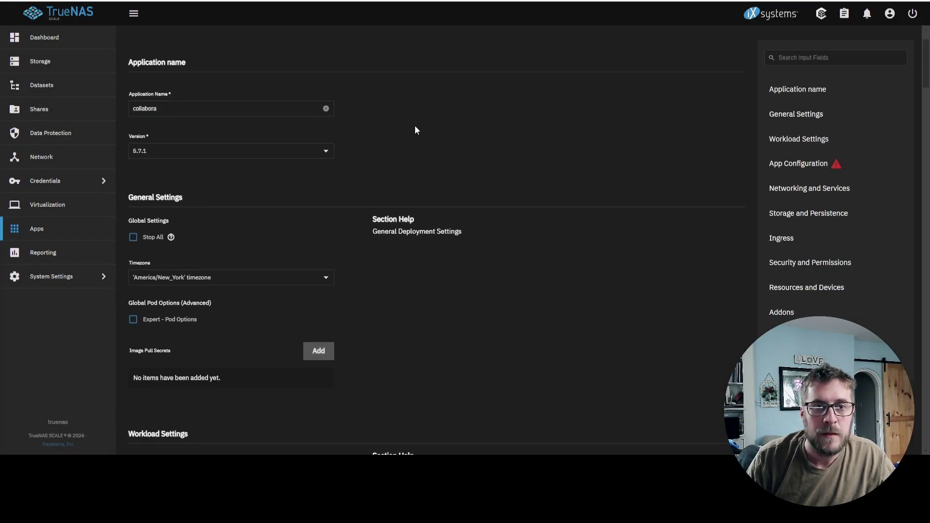
scroll(382, 243, down, 1)
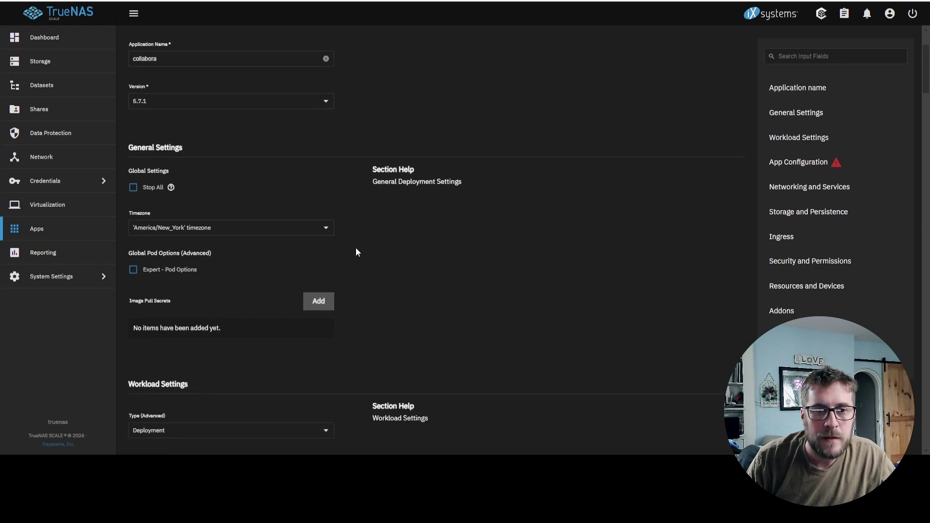
scroll(352, 242, down, 1)
scroll(388, 242, down, 4)
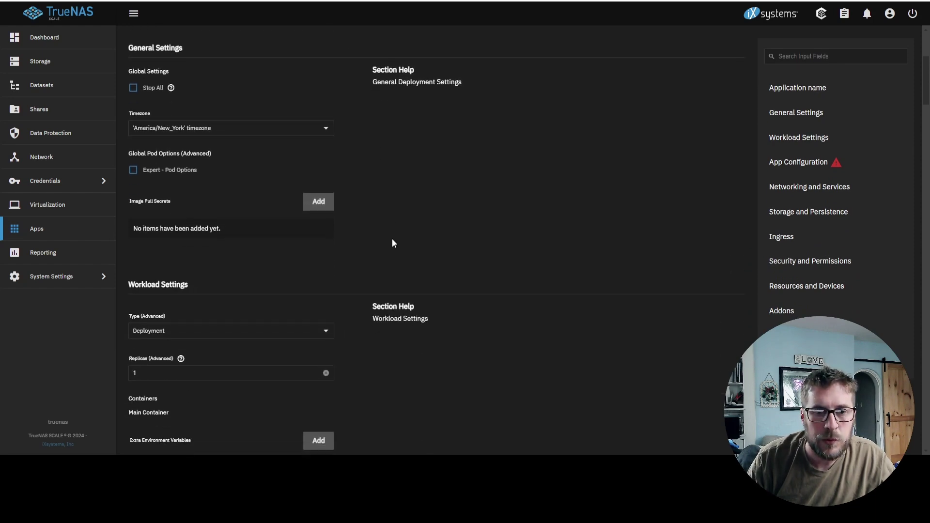
scroll(391, 257, down, 3)
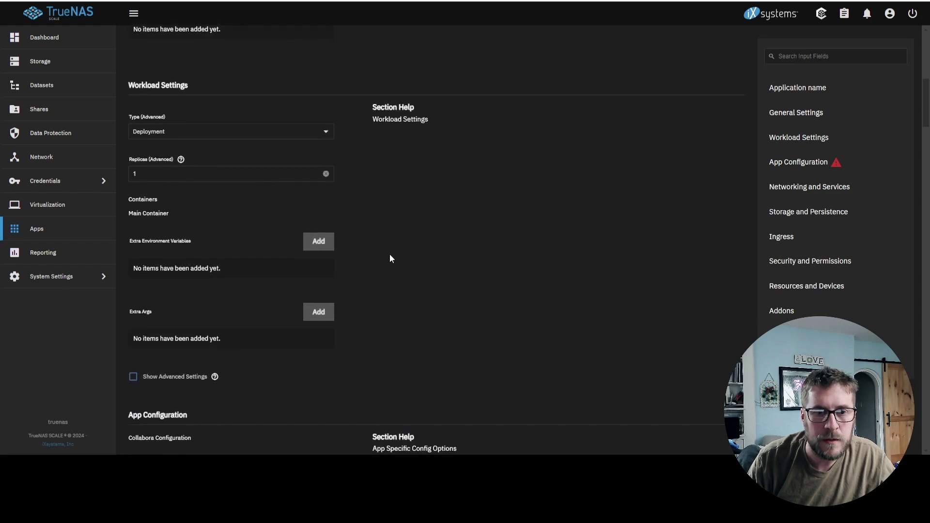
scroll(387, 264, down, 4)
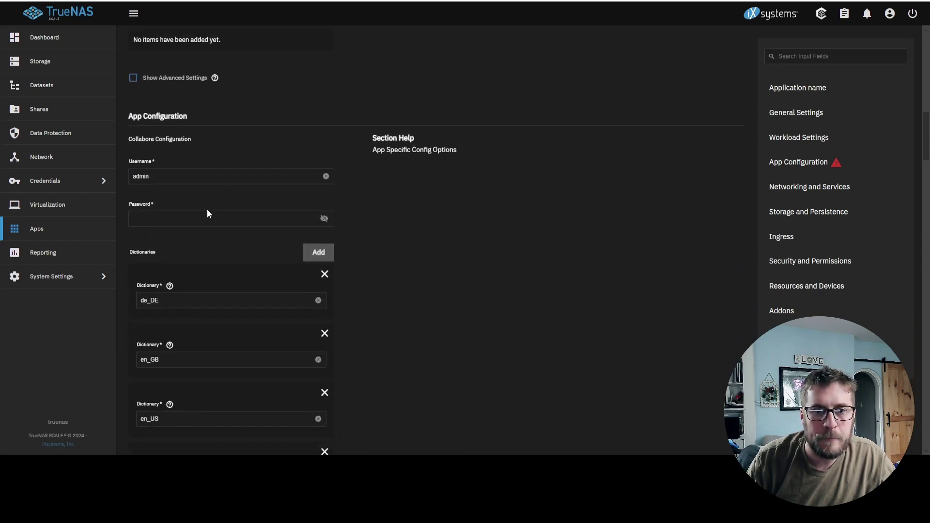
- Enter a Collabora admin password, then move down to Storage and Persistence
click(207, 219)
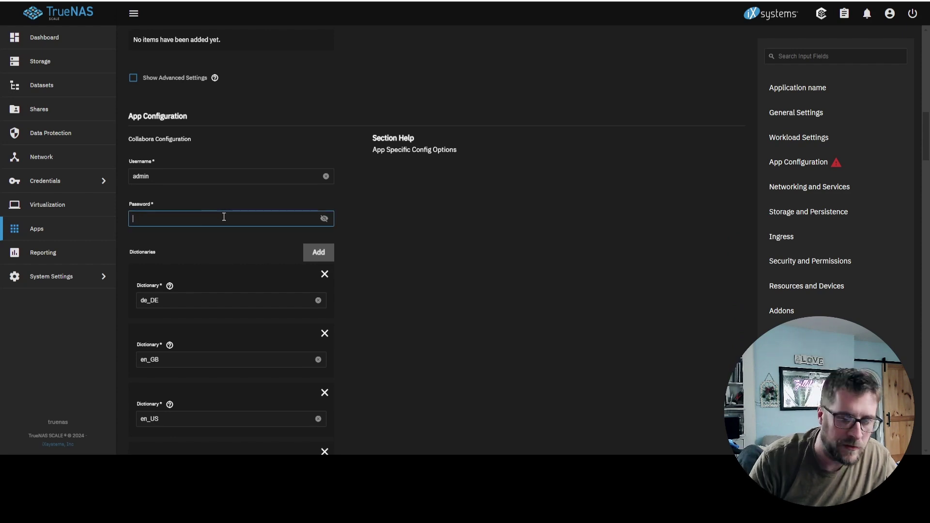
text(ad)
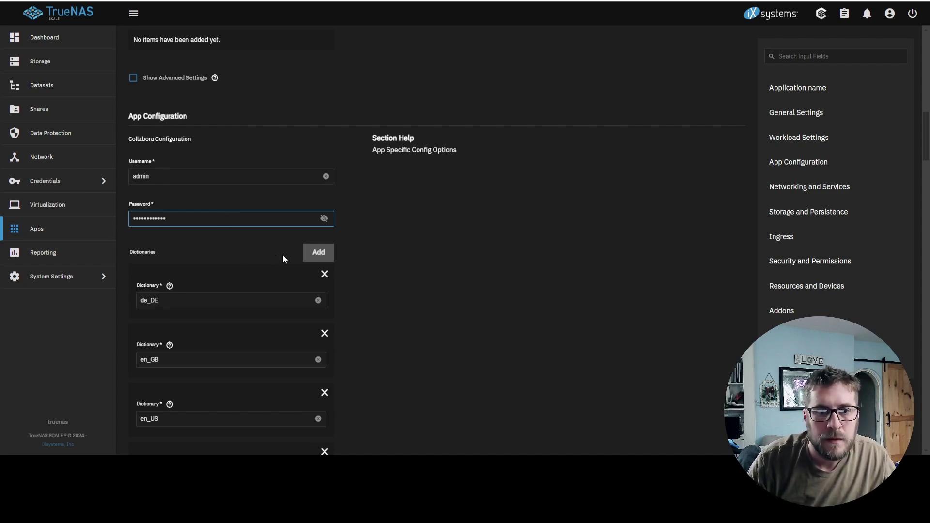
scroll(414, 289, down, 1)
scroll(414, 290, down, 10)
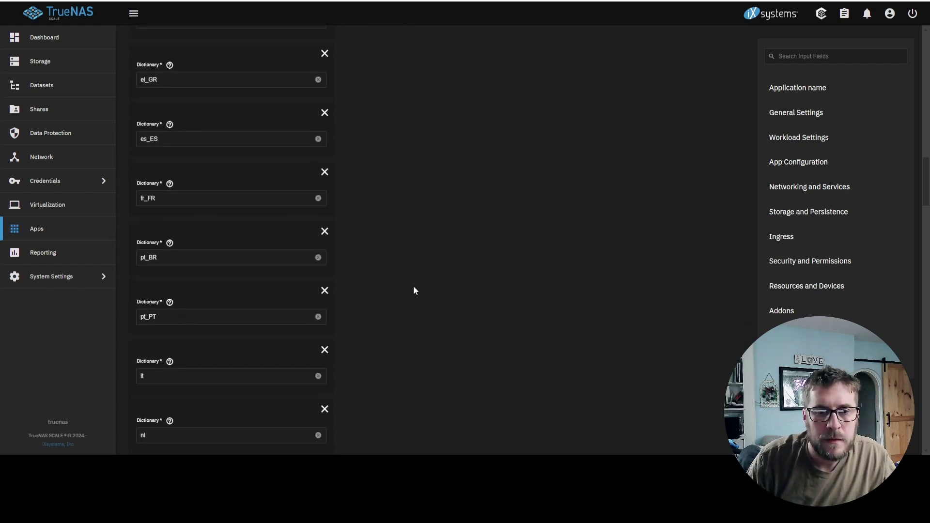
scroll(413, 291, down, 4)
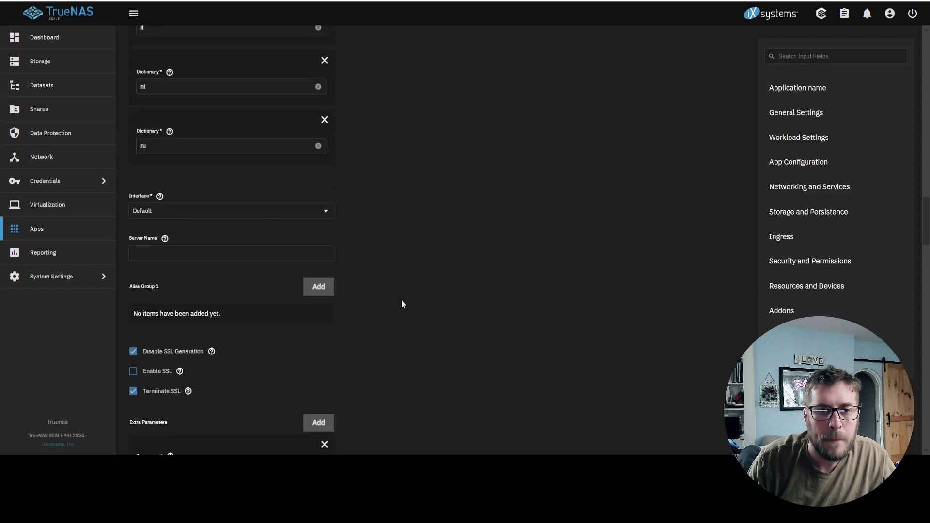
scroll(401, 299, down, 2)
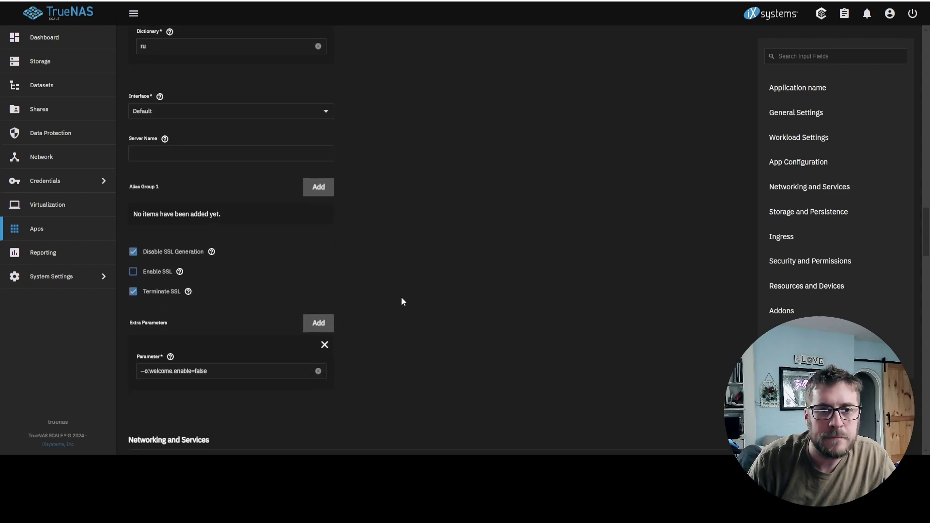
scroll(400, 257, down, 2)
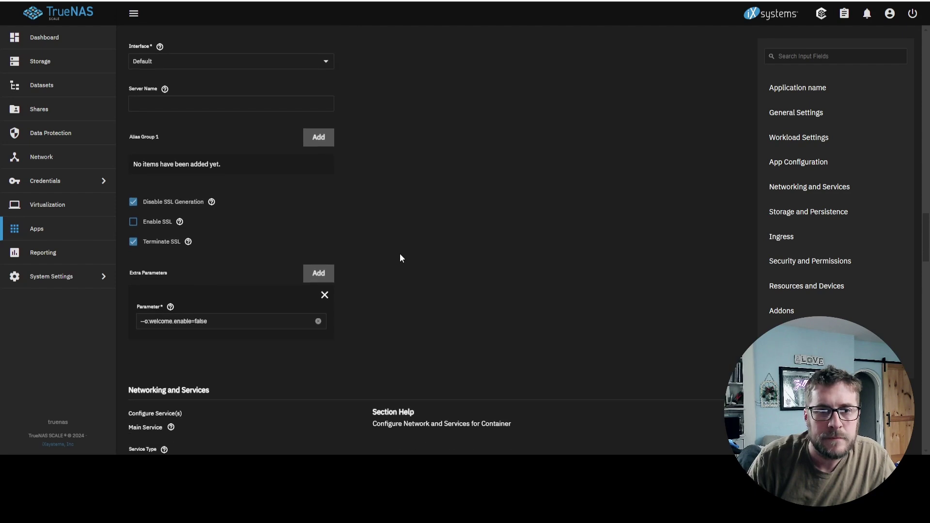
scroll(400, 257, down, 1)
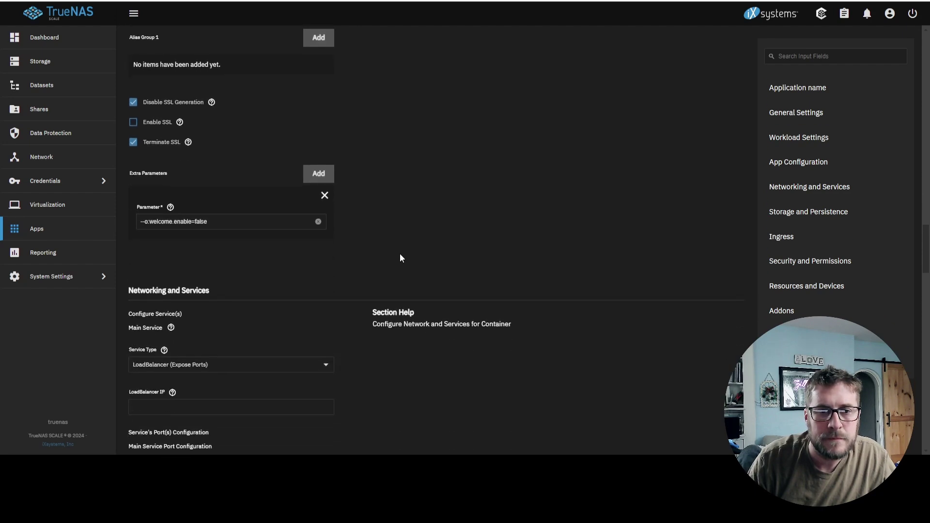
scroll(400, 255, down, 2)
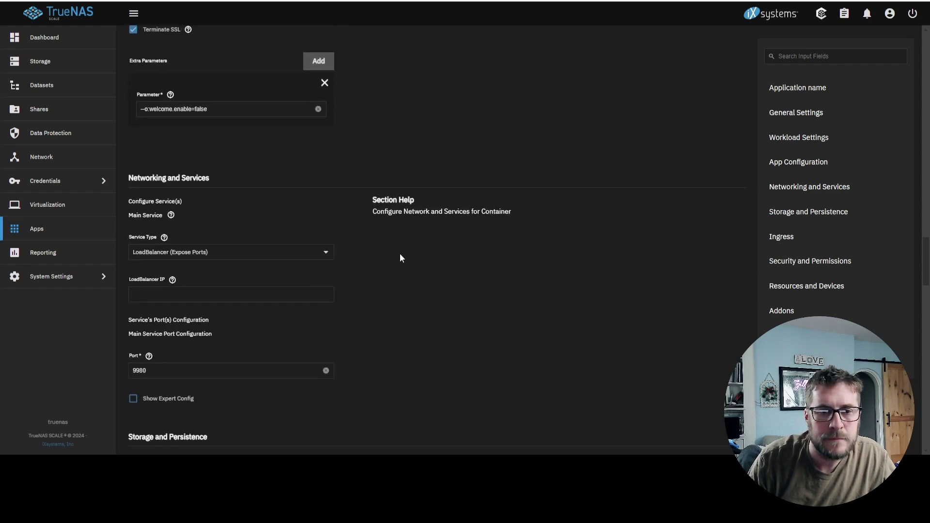
scroll(399, 258, down, 1)
scroll(400, 258, down, 1)
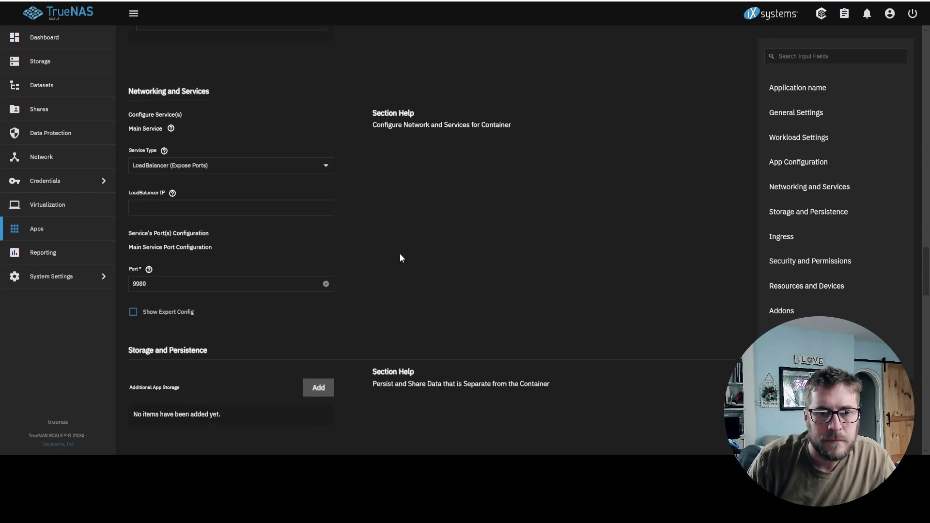
scroll(400, 258, down, 2)
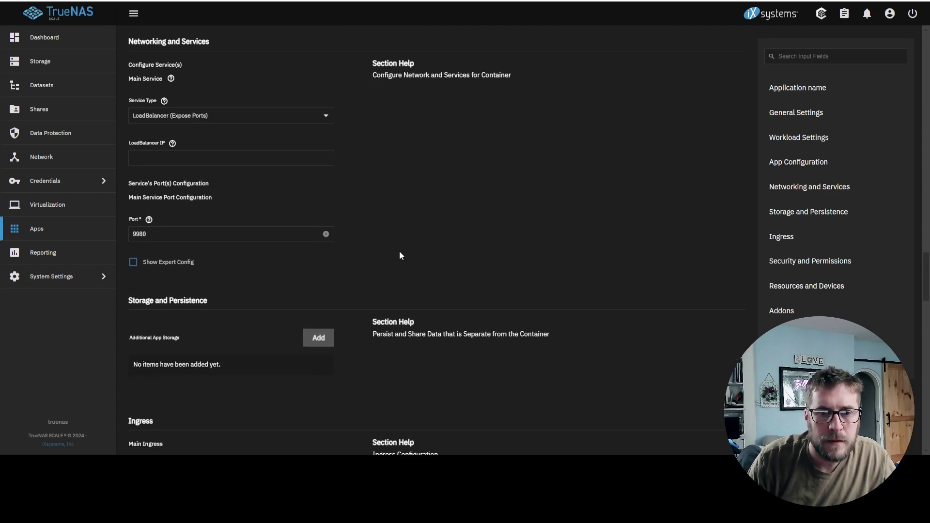
scroll(393, 234, down, 2)
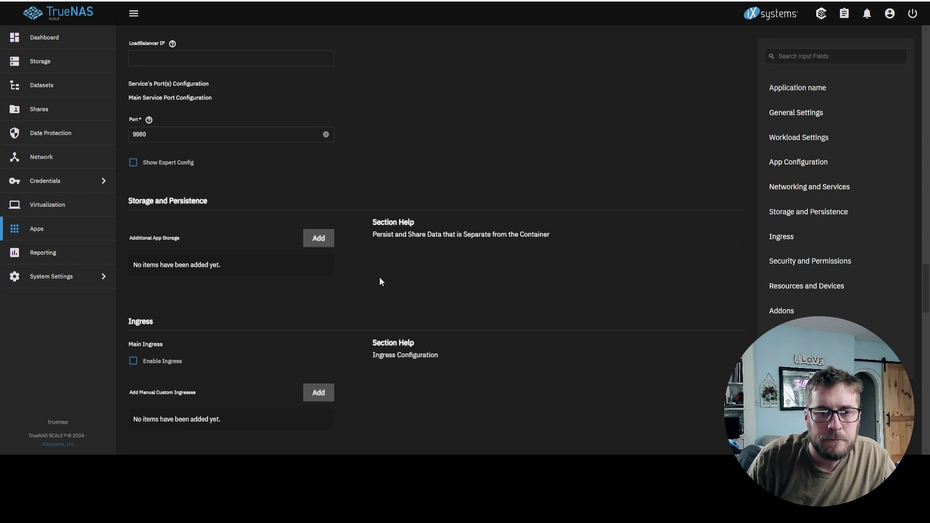
click(323, 243)
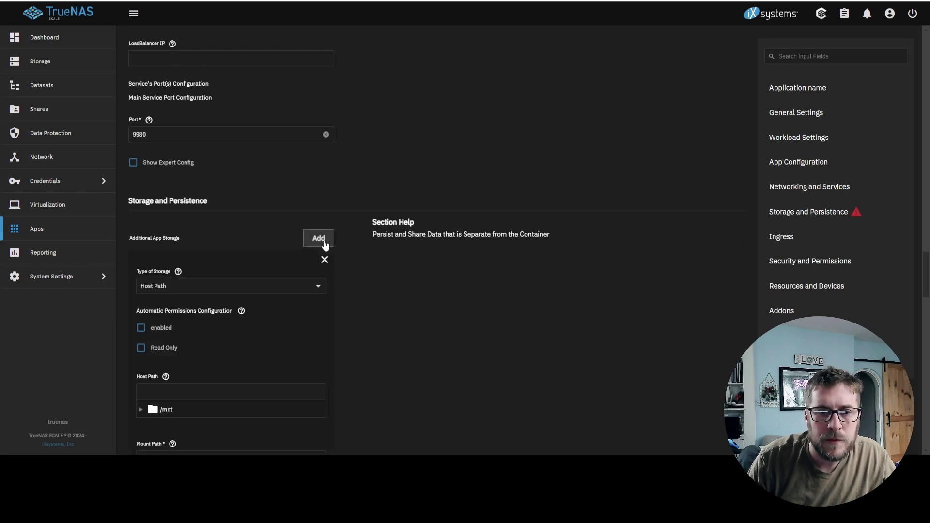
scroll(350, 292, down, 2)
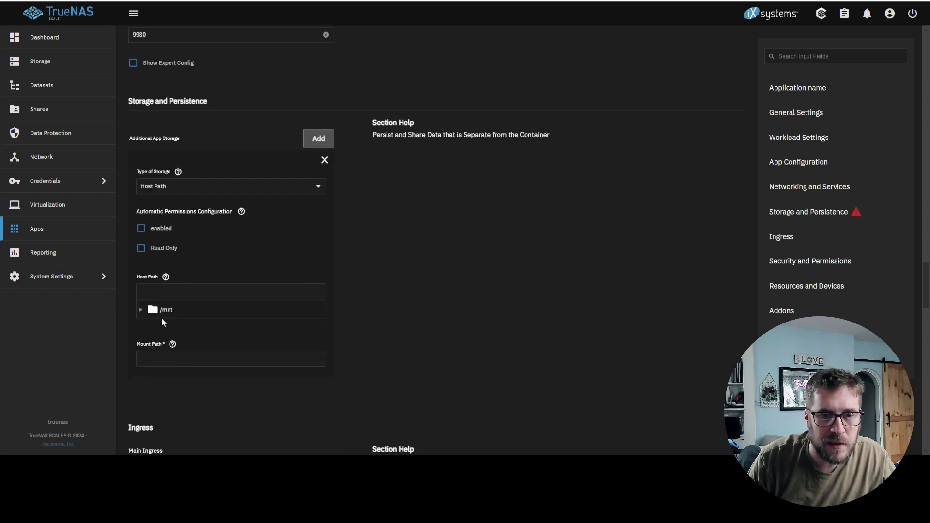
click(141, 310)
click(150, 325)
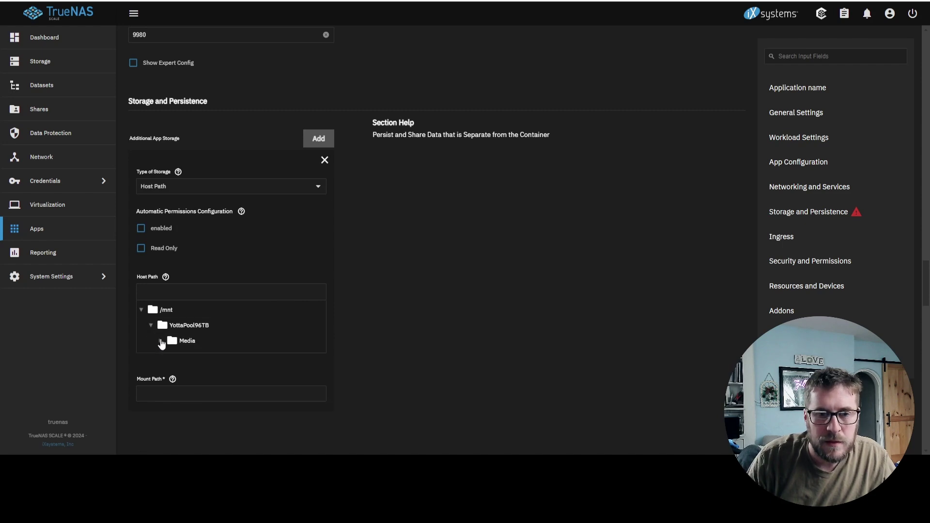
click(160, 341)
click(201, 434)
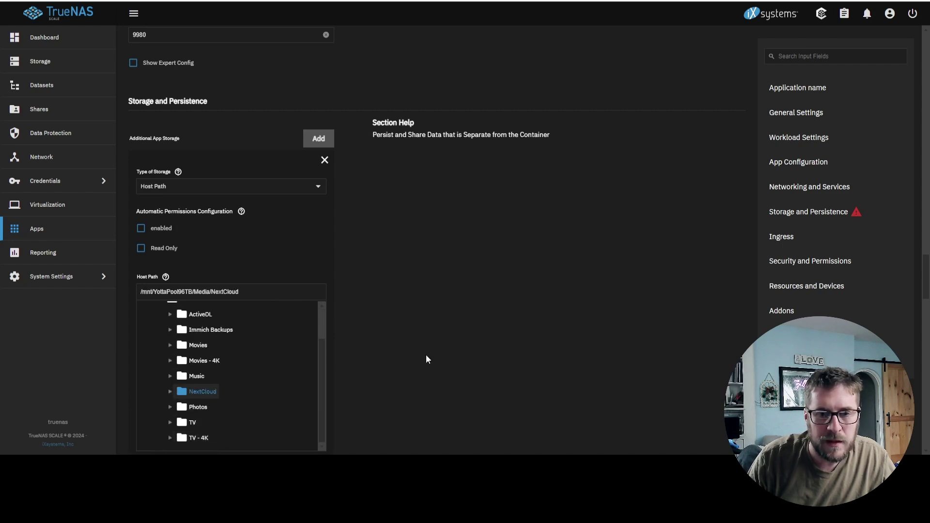
scroll(438, 347, down, 2)
scroll(438, 348, down, 3)
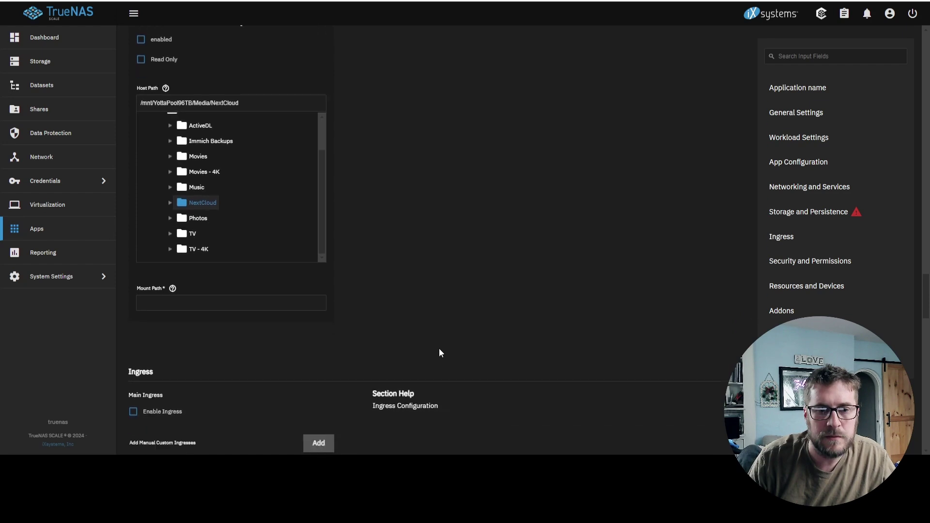
scroll(440, 351, up, 2)
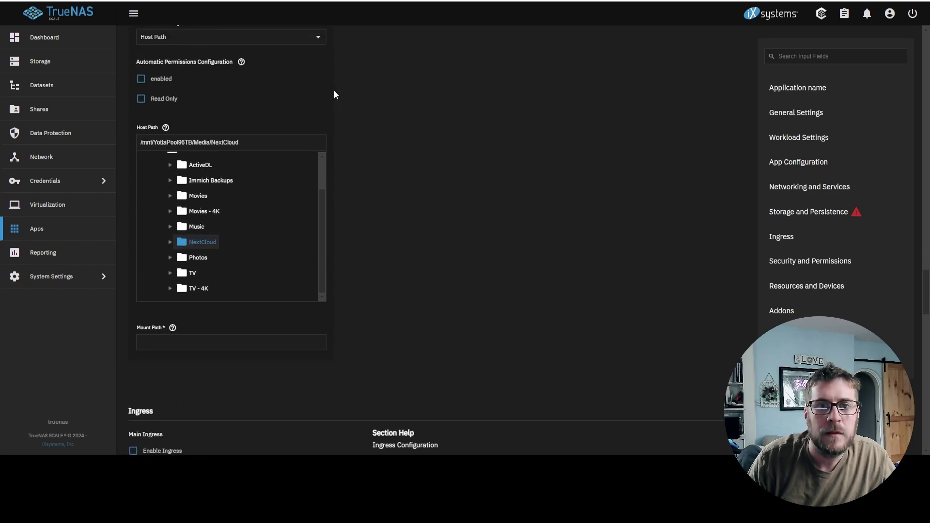
scroll(334, 95, up, 1)
click(241, 112)
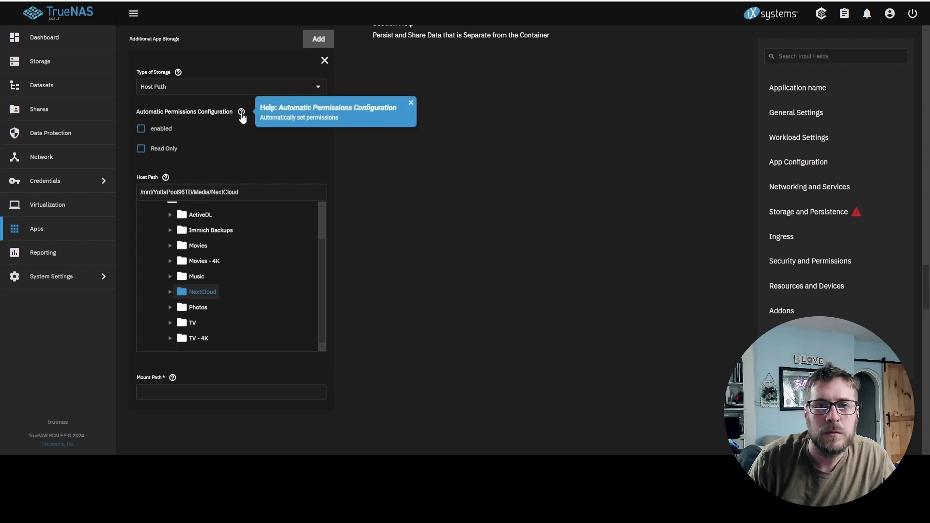
click(155, 130)
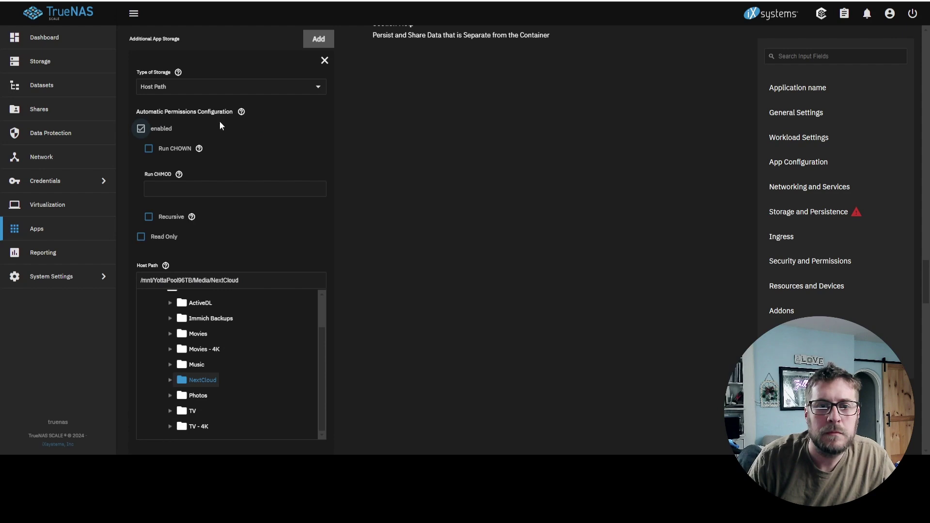
click(149, 132)
scroll(404, 128, down, 5)
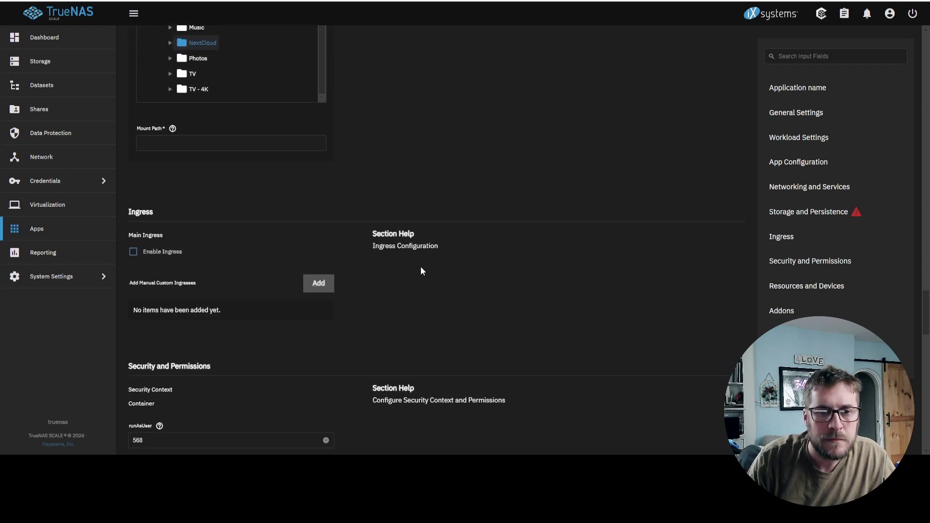
scroll(431, 283, down, 4)
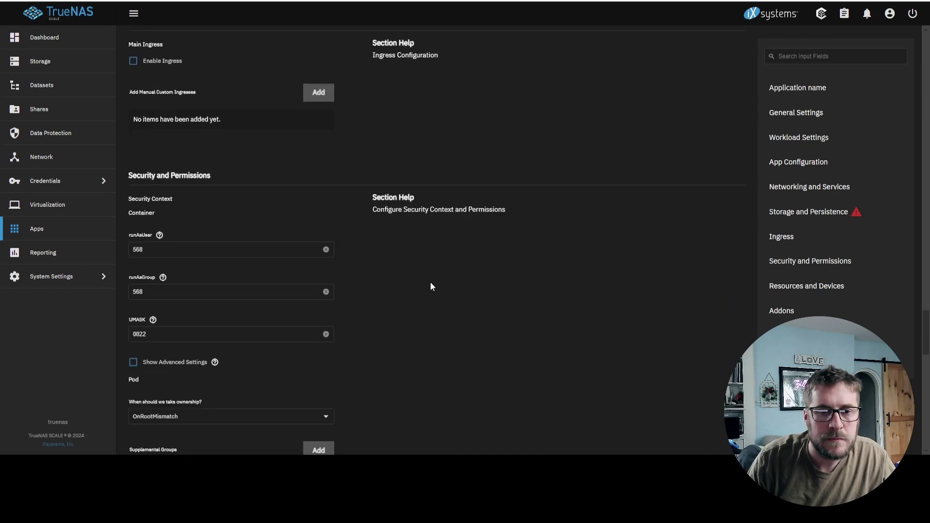
scroll(432, 287, down, 2)
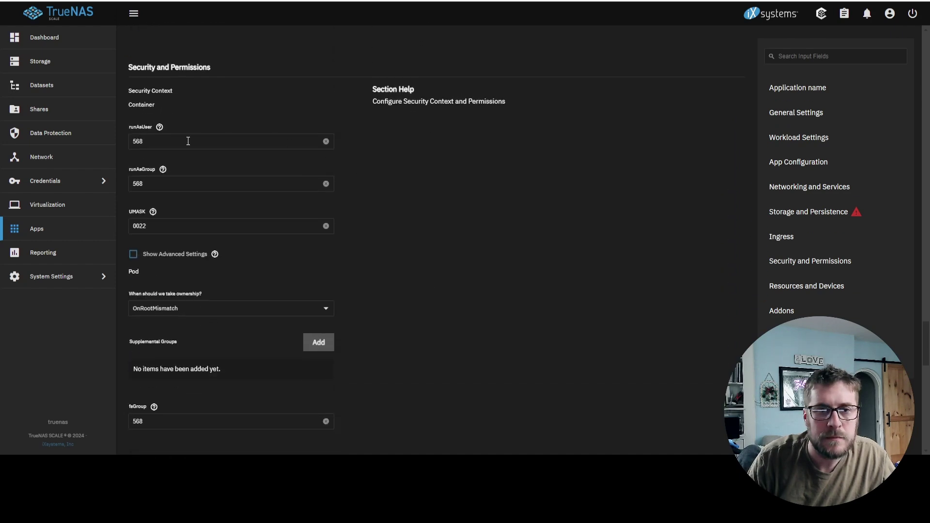
scroll(426, 230, down, 3)
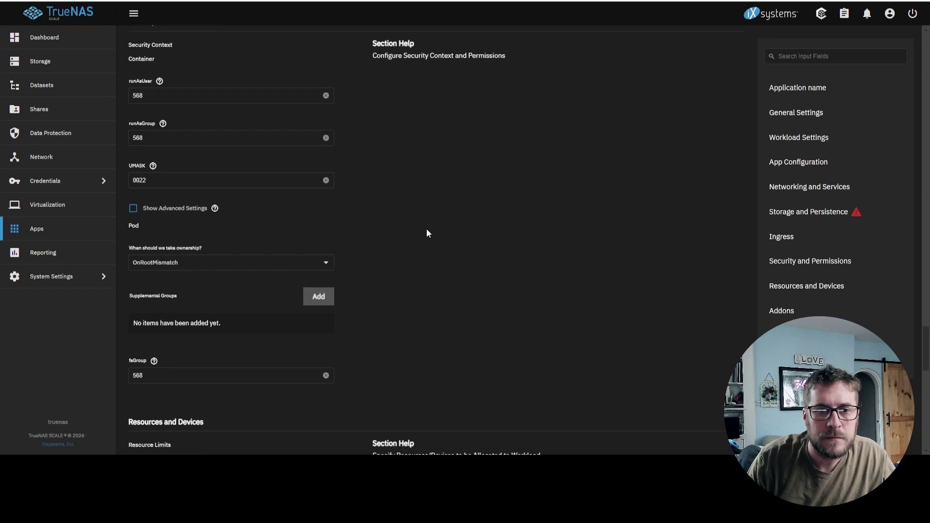
scroll(427, 234, down, 12)
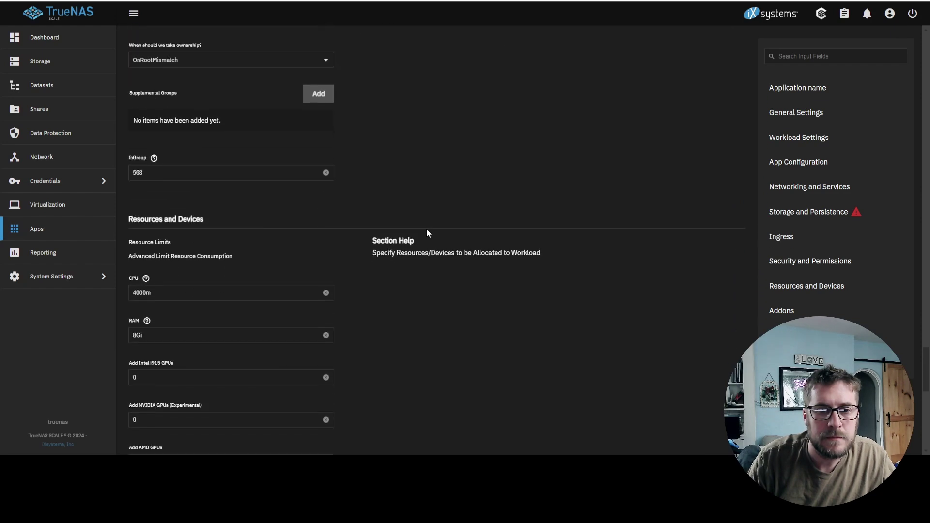
scroll(427, 233, down, 1)
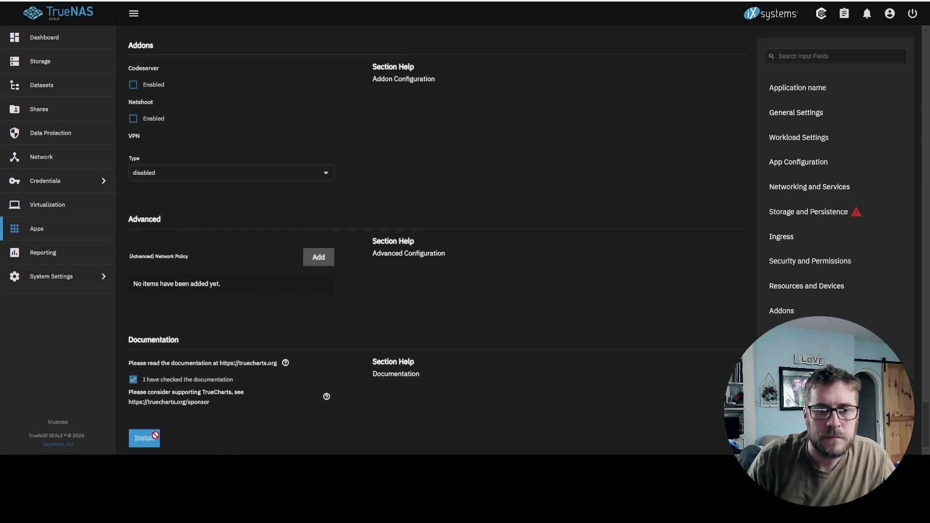
- Mount the NextCloud host folder at /NextCloud and install Nextcloud
click(779, 211)
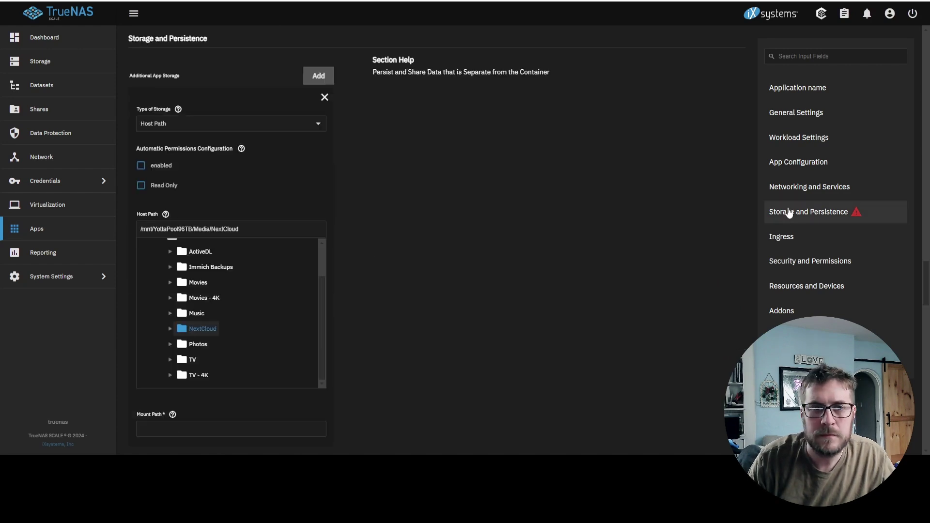
scroll(367, 155, up, 2)
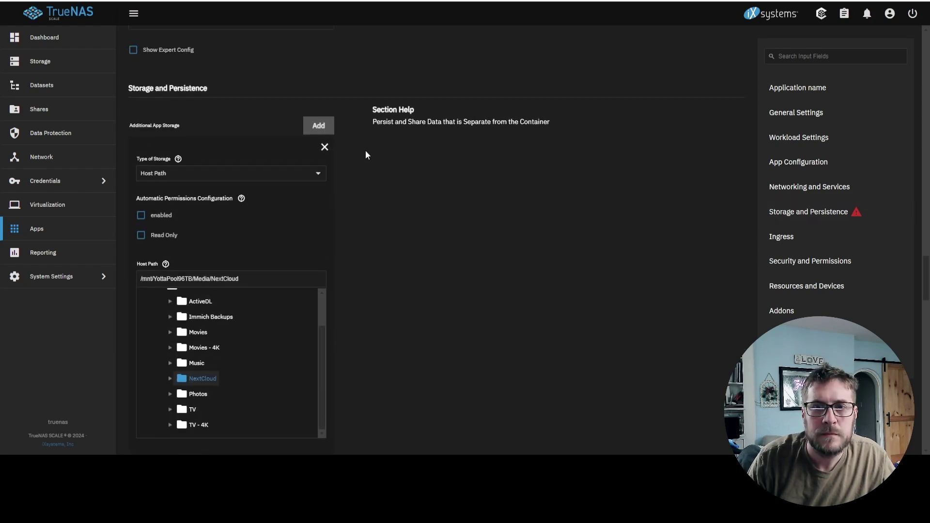
scroll(366, 155, down, 4)
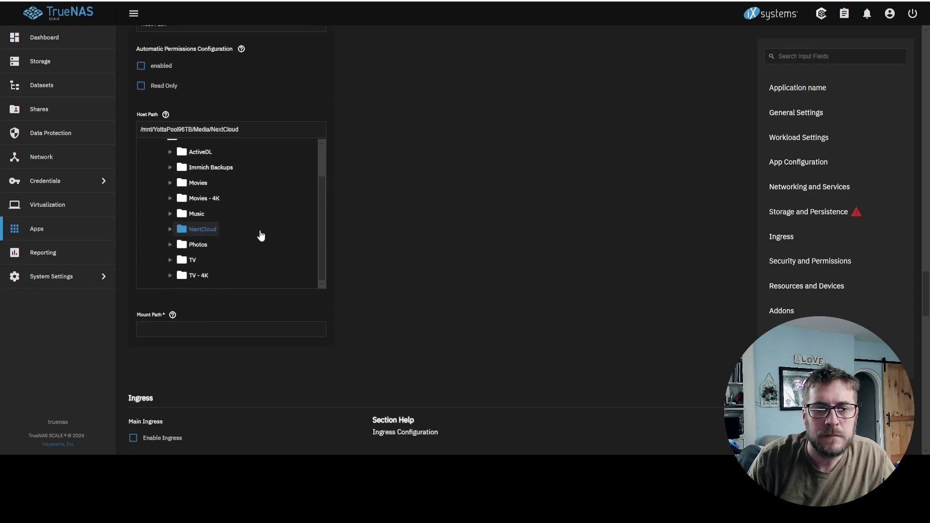
click(178, 329)
text(/)
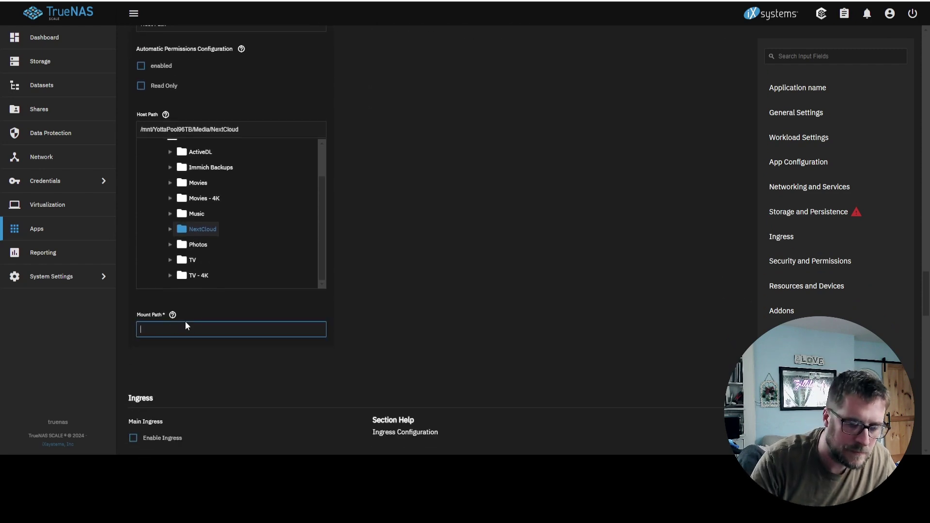
text(NextCloud)
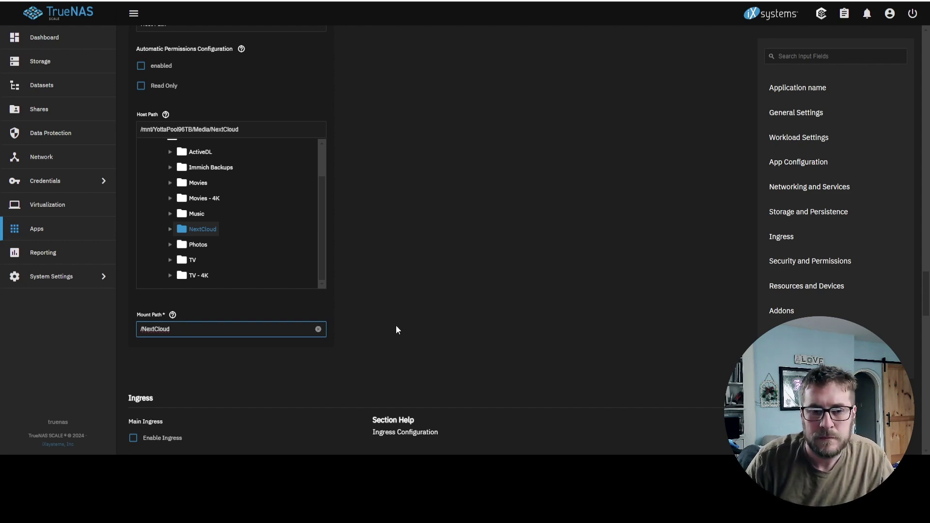
scroll(396, 328, down, 10)
scroll(400, 329, down, 15)
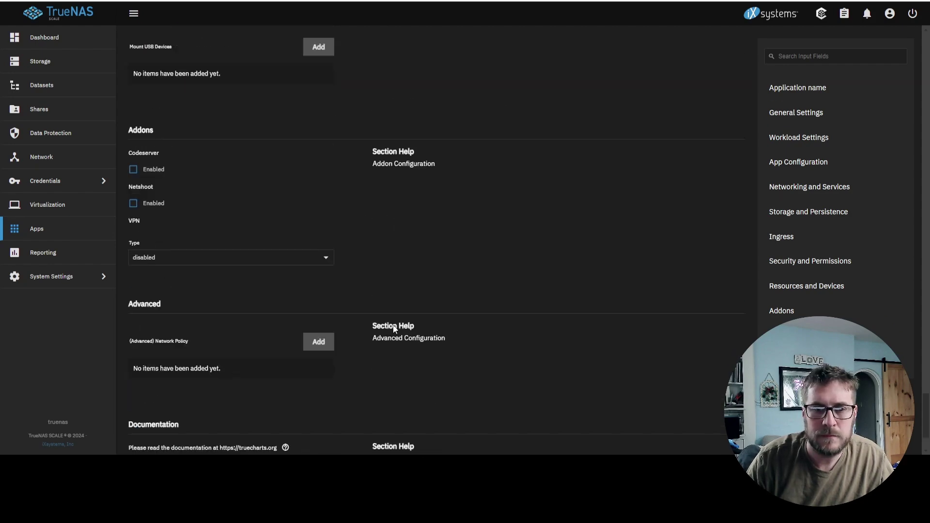
click(144, 446)
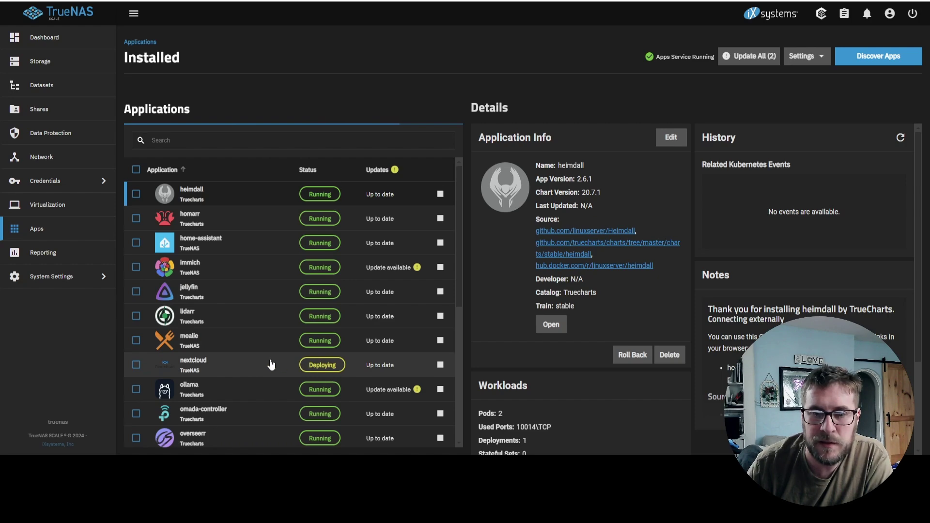
- Watch nextcloud deploy in the Installed applications list, then reload the page with F5
scroll(269, 364, down, 5)
scroll(270, 367, down, 2)
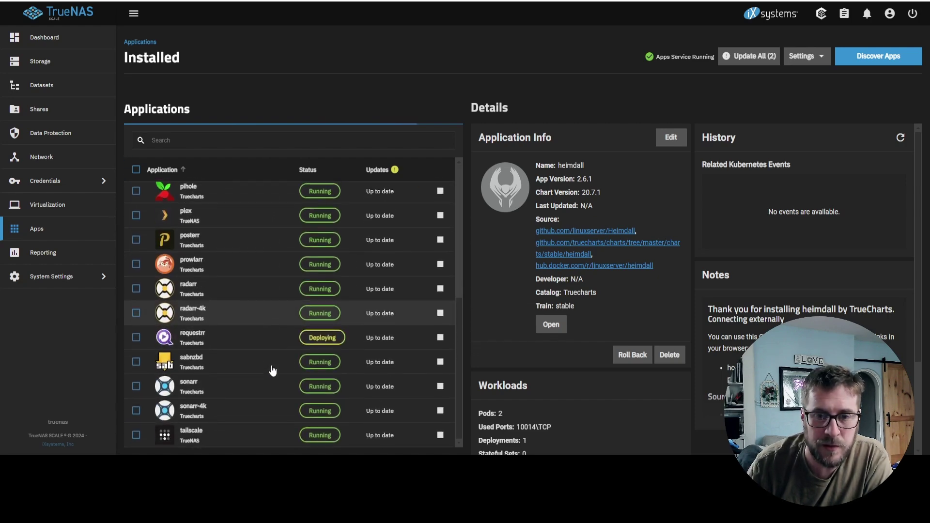
scroll(286, 424, up, 2)
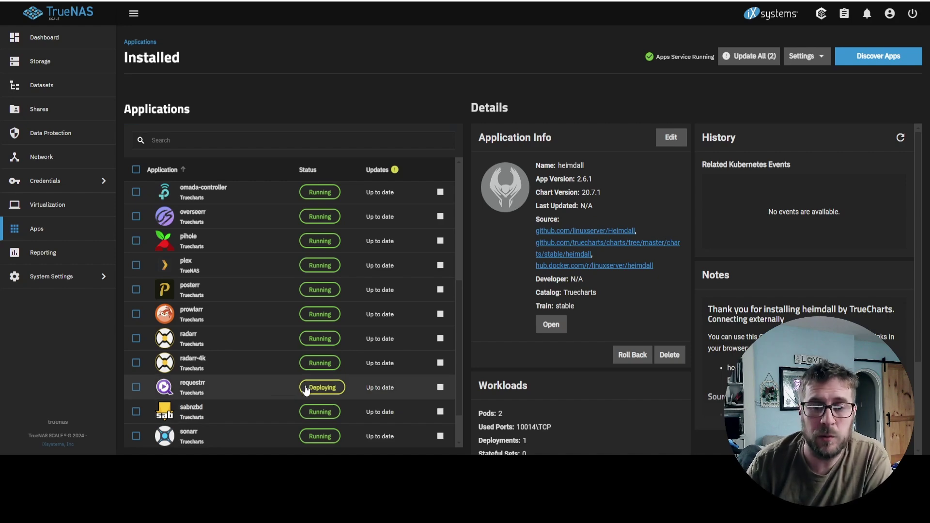
scroll(285, 395, up, 6)
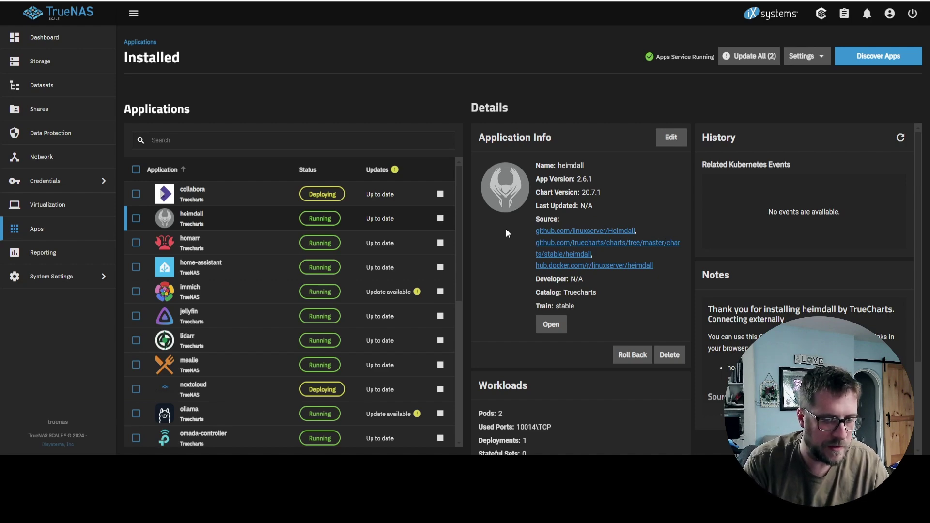
key(F5)
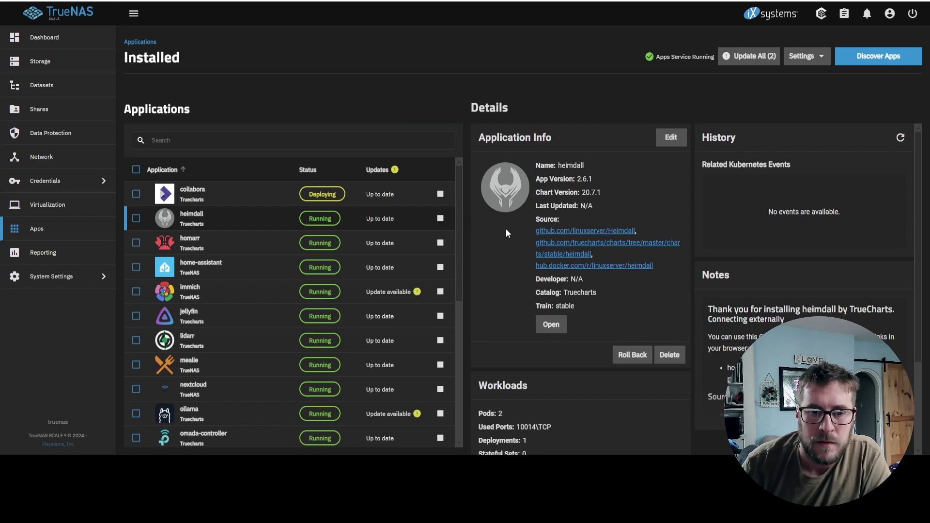
- Open the nextcloud app's Web Portal at 192.168.29.30 past the certificate warning, ready for the account name
click(262, 395)
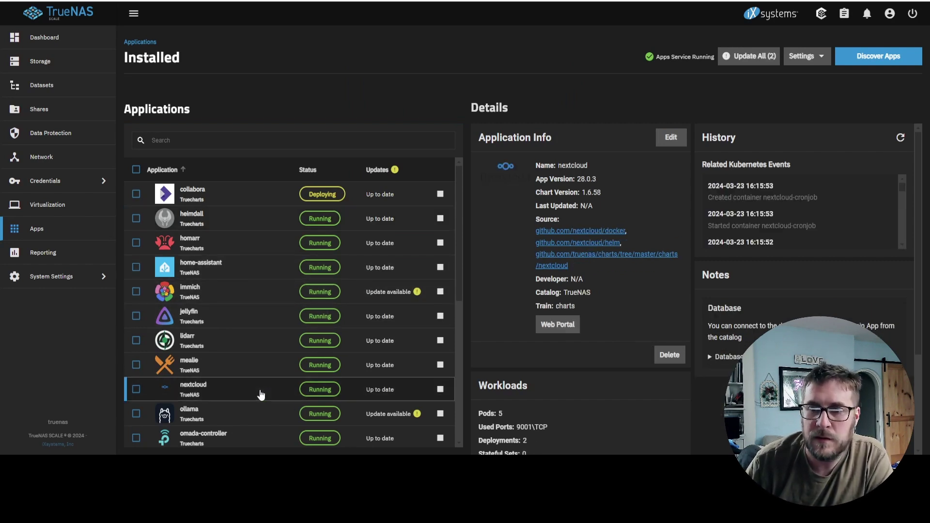
click(557, 324)
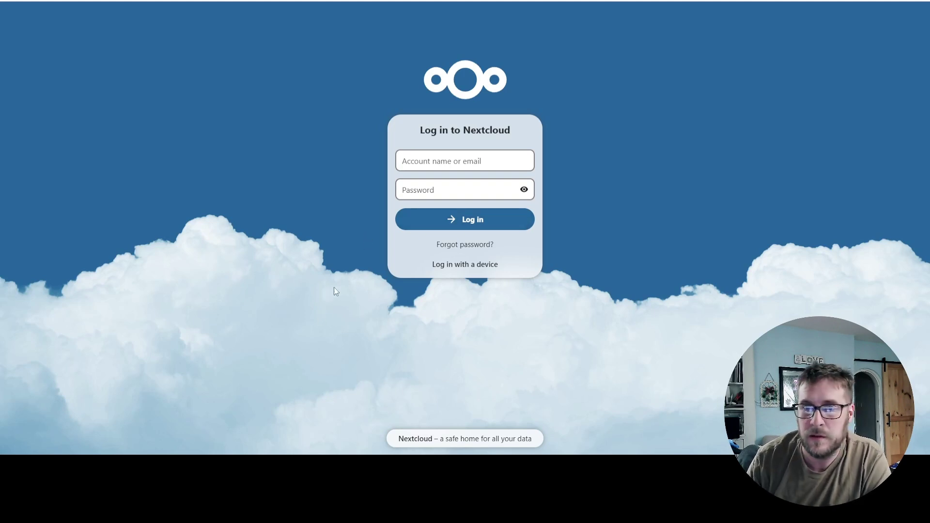
click(438, 156)
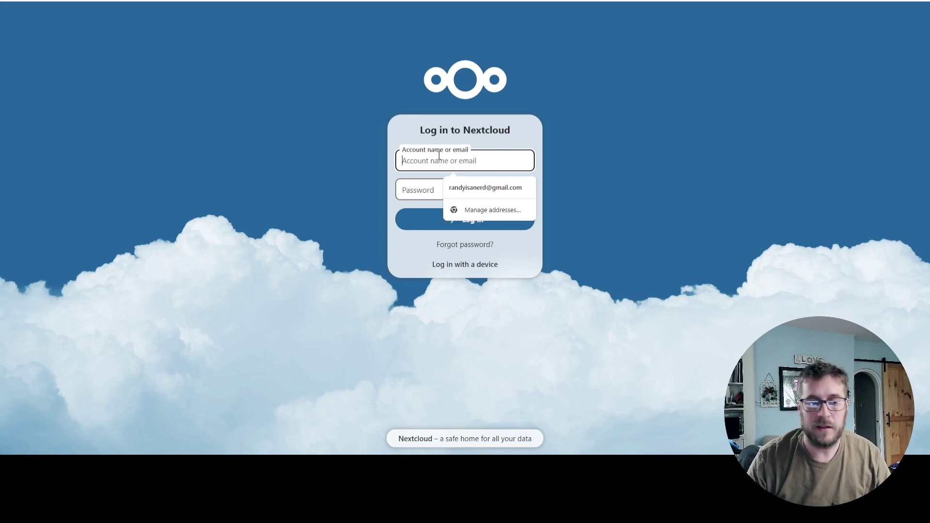
- Log in to Nextcloud as admin with the account password
text(admin)
key(Tab)
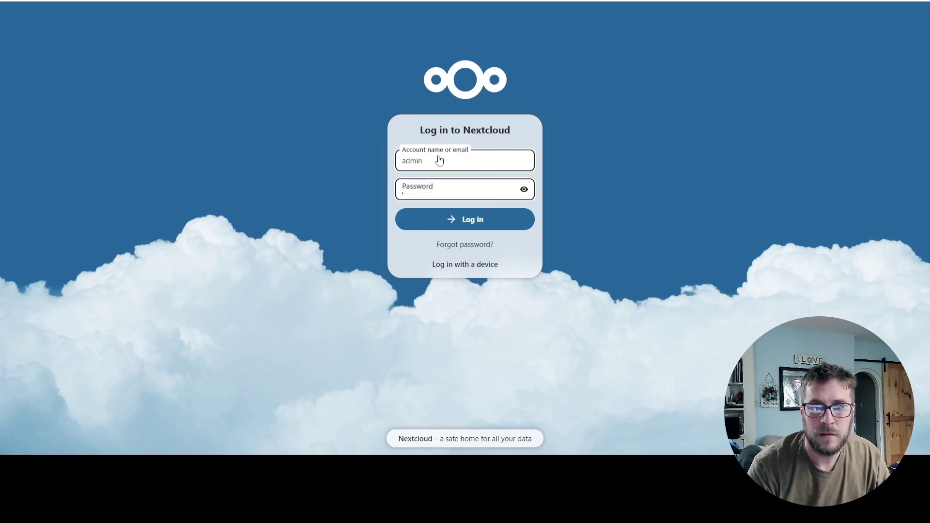
text(•••••)
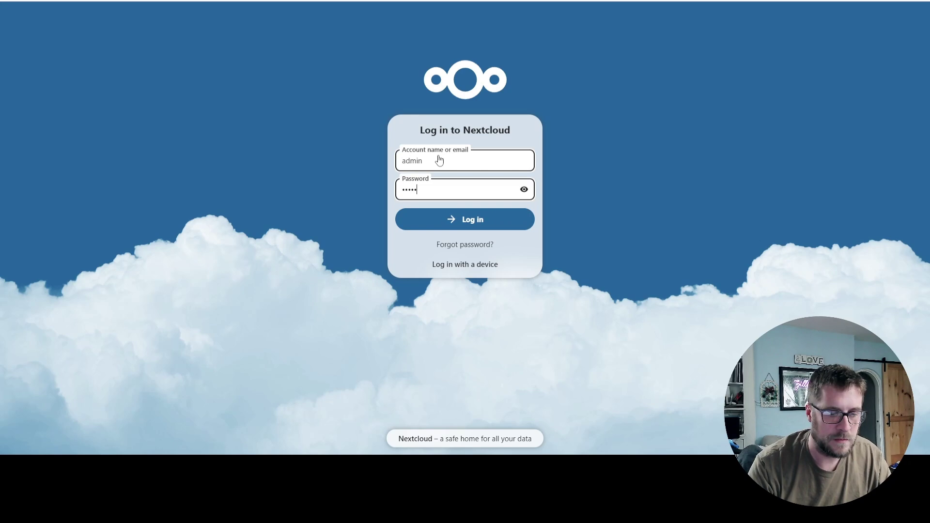
text(••••••)
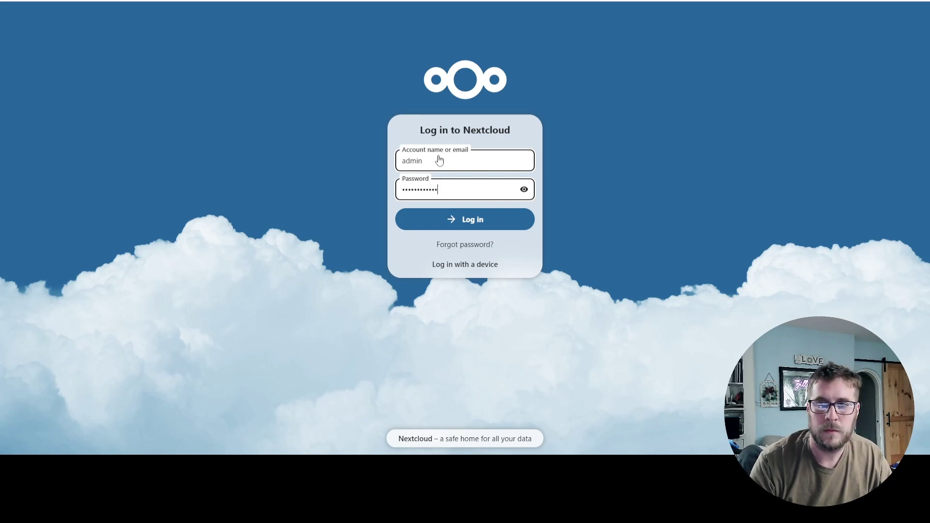
key(Return)
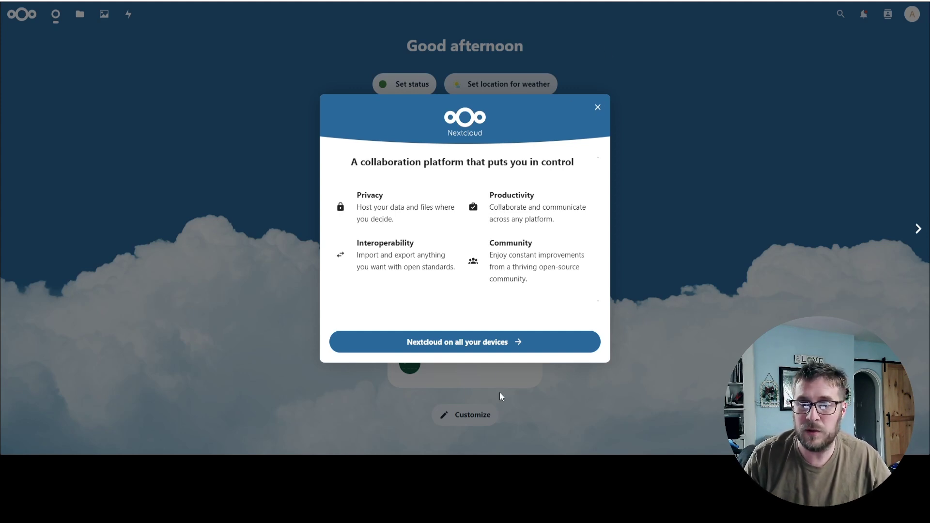
- Advance past the first welcome slide, then dismiss the Nextcloud welcome dialog
click(537, 347)
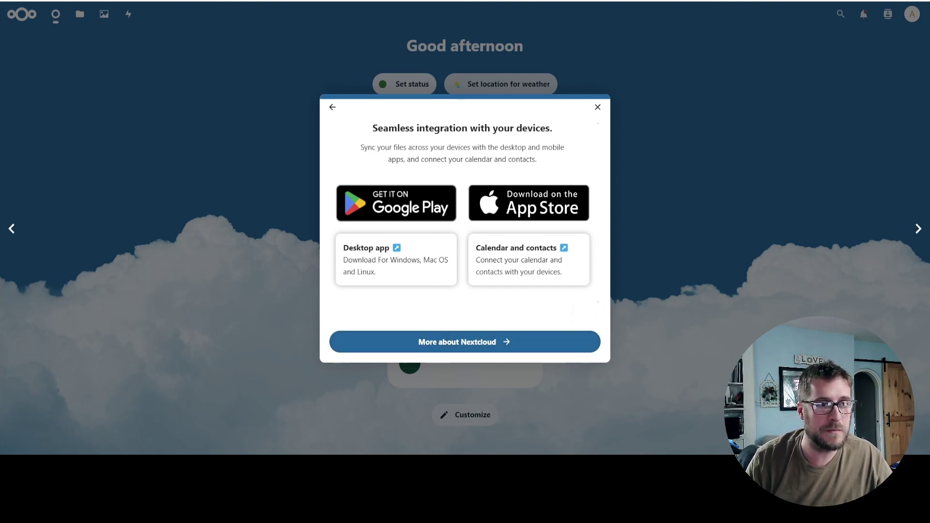
key(Escape)
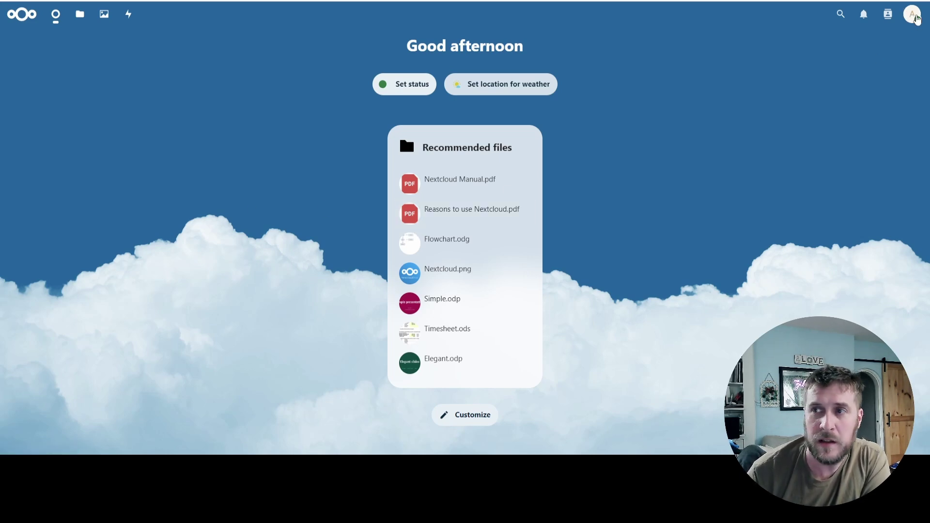
- Install and enable Nextcloud Office from the Office & text category of the Apps page
click(916, 20)
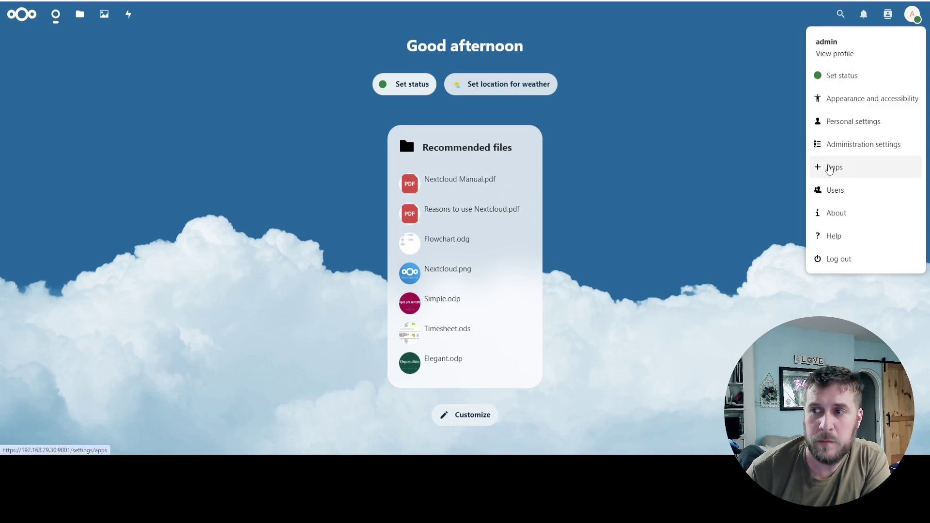
click(822, 171)
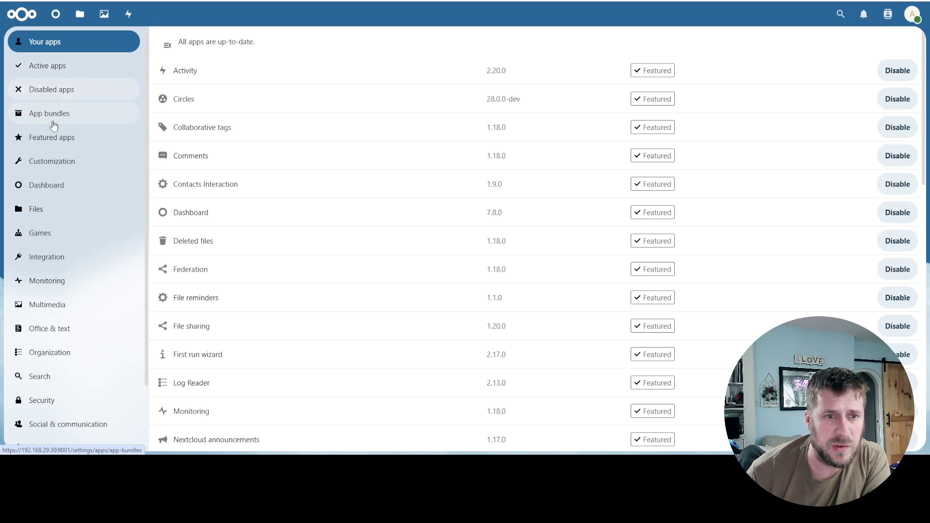
click(73, 145)
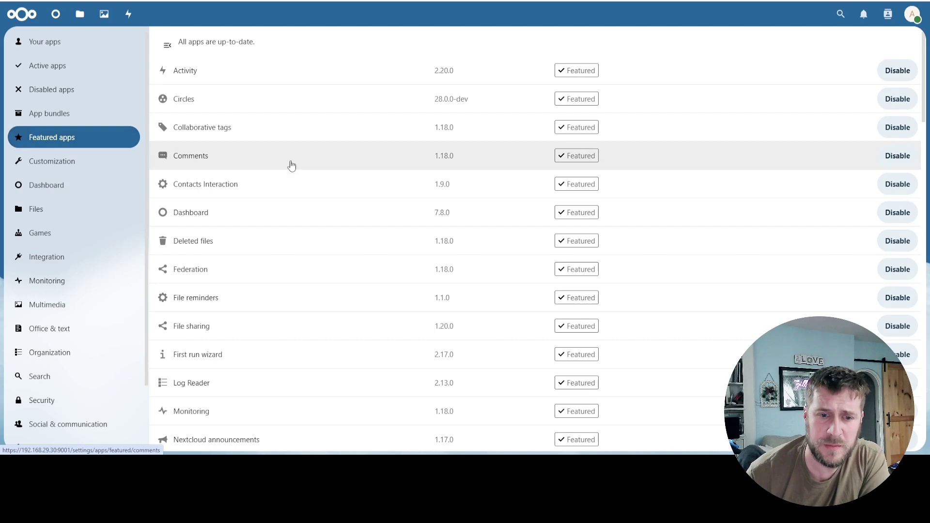
scroll(285, 203, down, 7)
scroll(282, 253, down, 6)
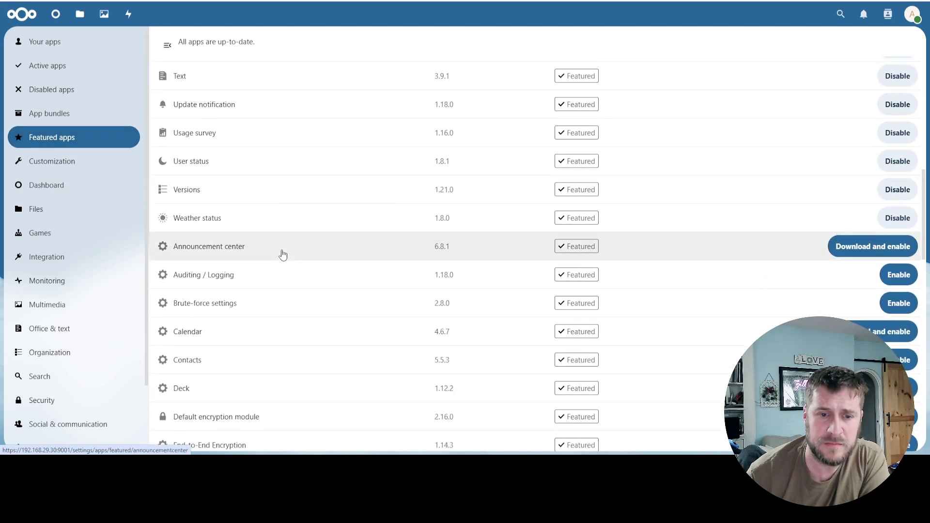
scroll(278, 252, up, 13)
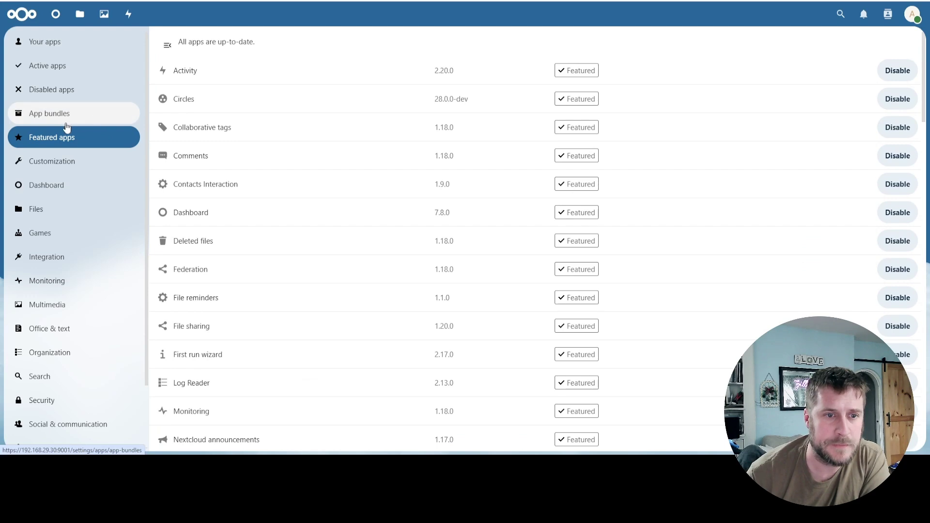
click(37, 333)
scroll(349, 239, down, 15)
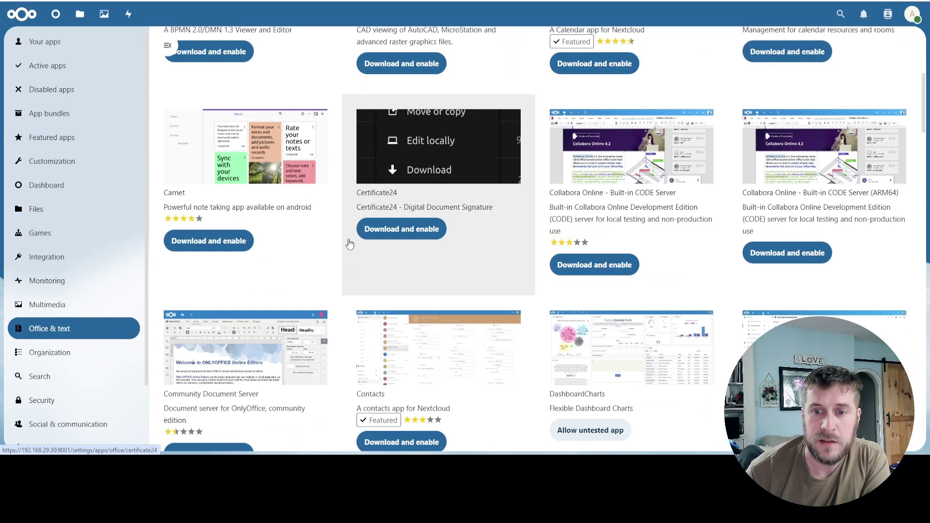
scroll(349, 242, down, 8)
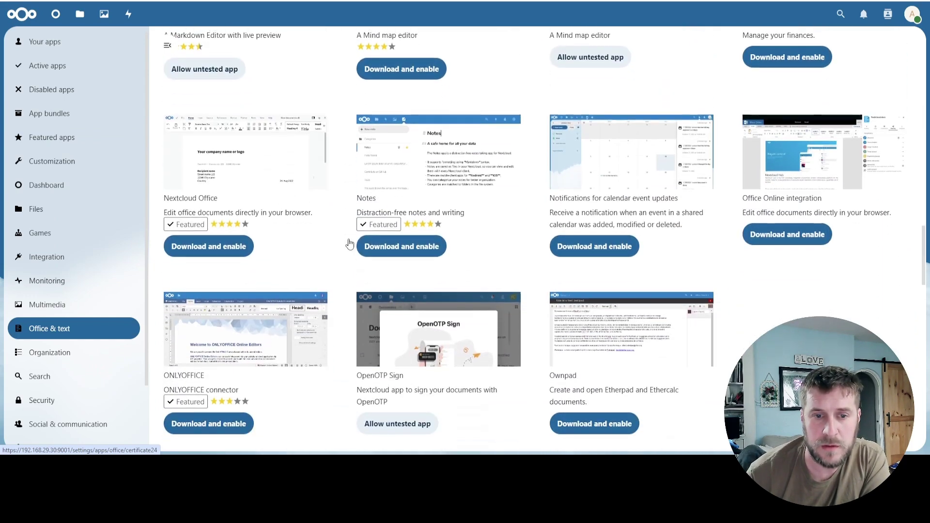
click(209, 248)
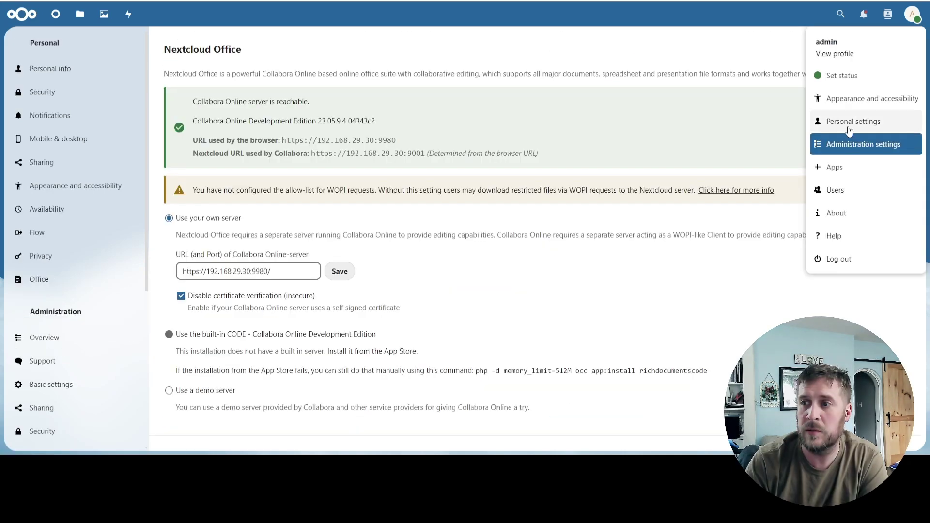
click(850, 146)
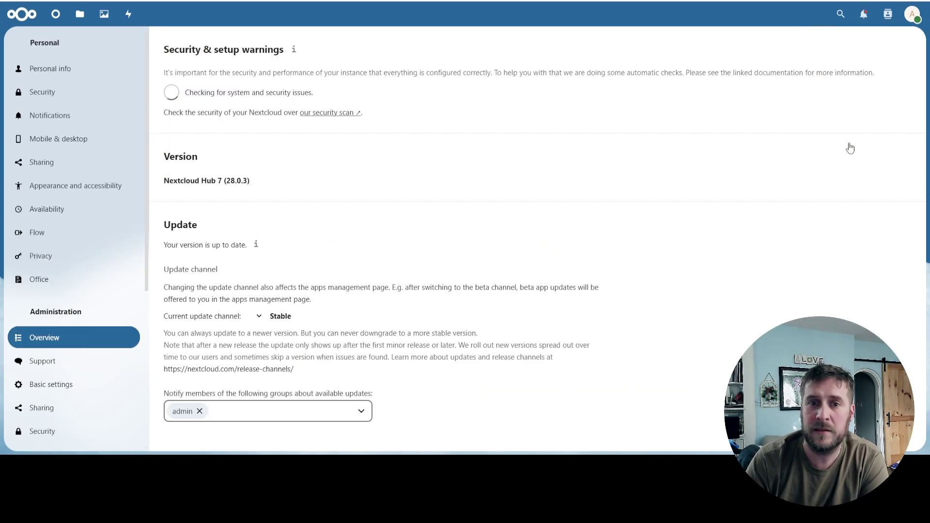
scroll(89, 257, down, 5)
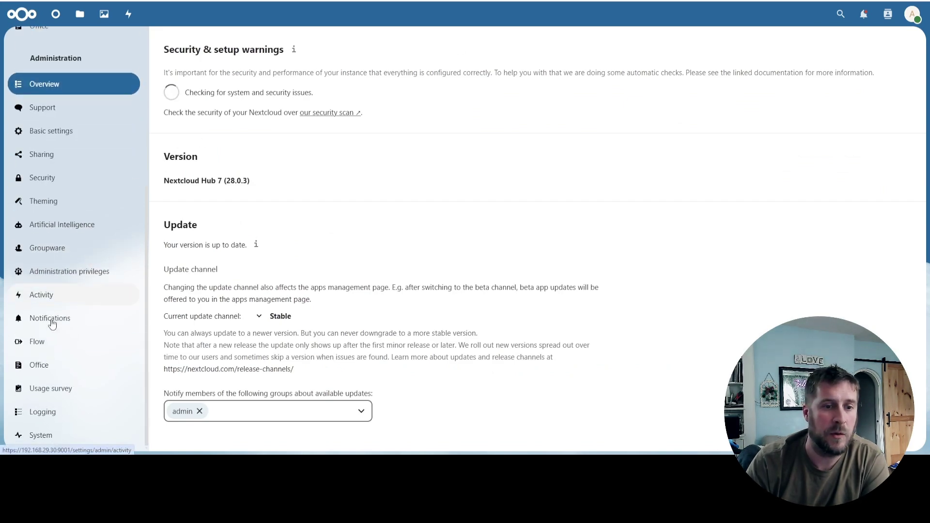
click(48, 366)
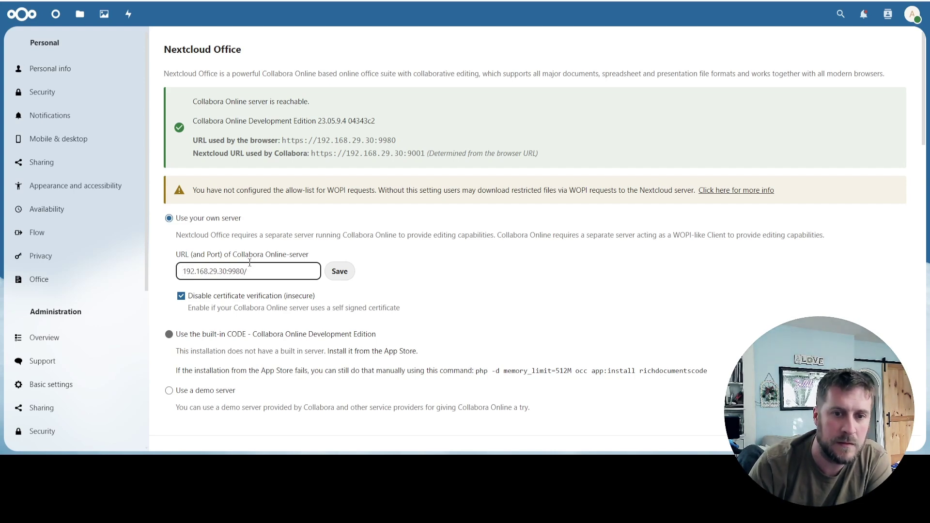
click(340, 276)
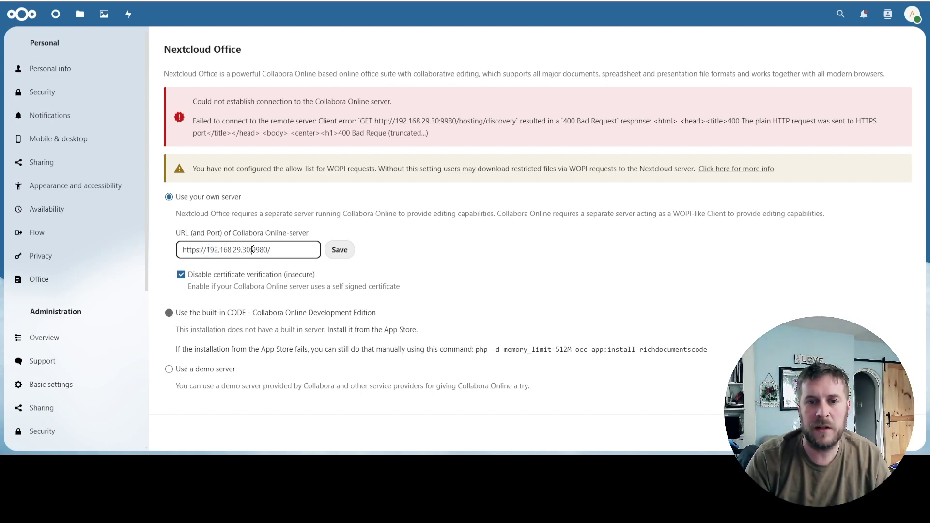
click(334, 251)
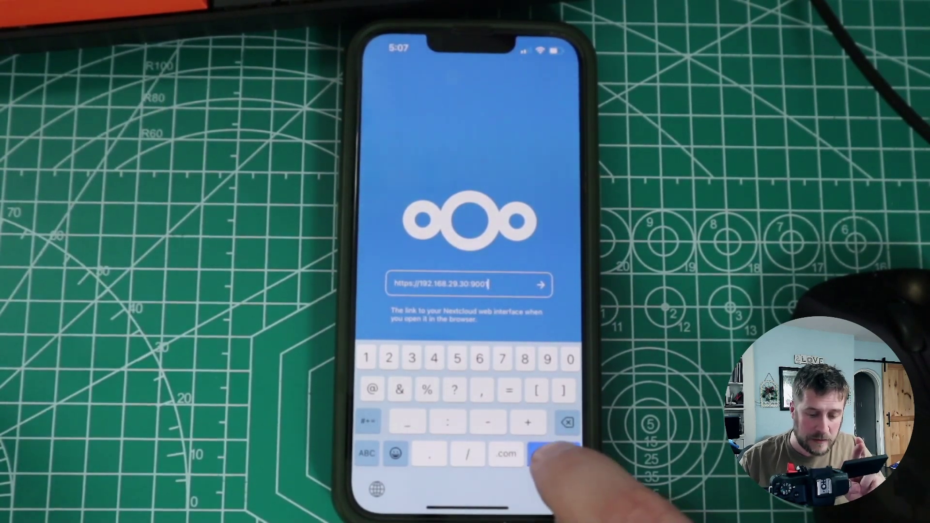
click(553, 453)
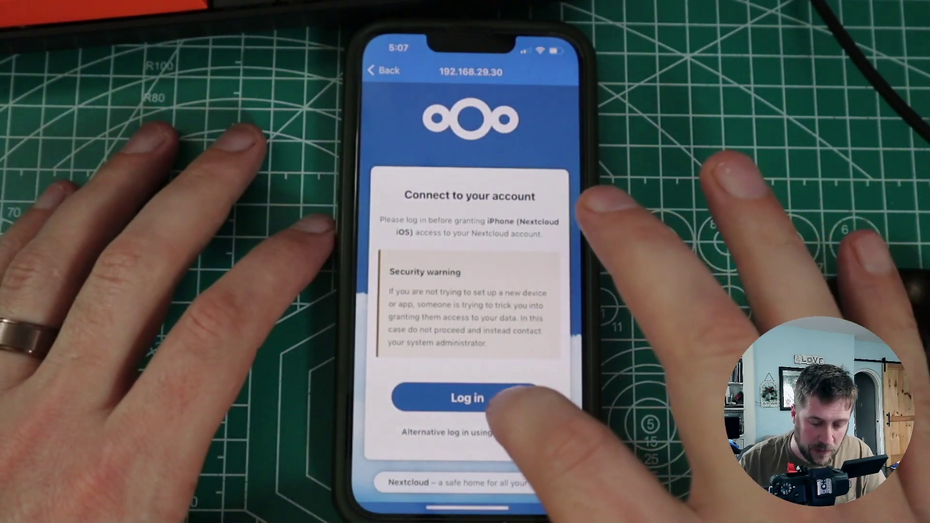
- Log in on the phone as admin with the account password and grant the app access
click(503, 399)
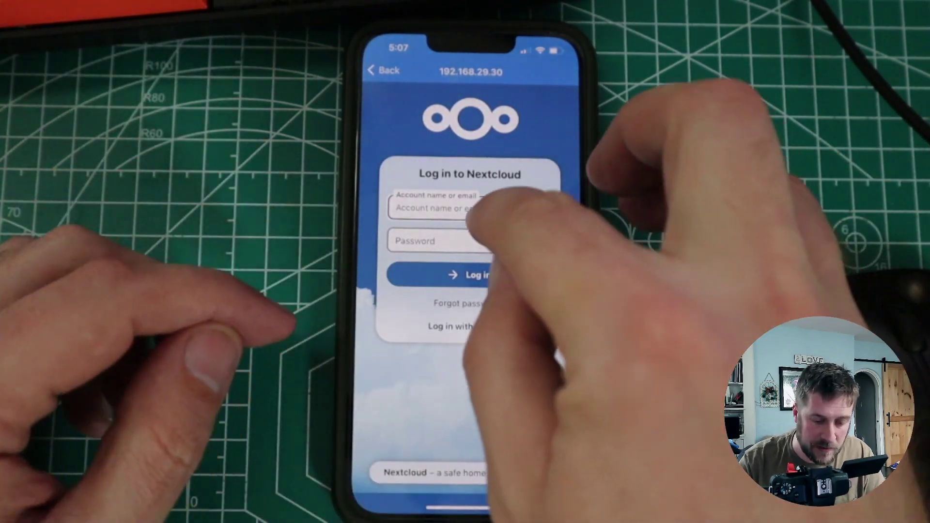
click(464, 208)
text(a)
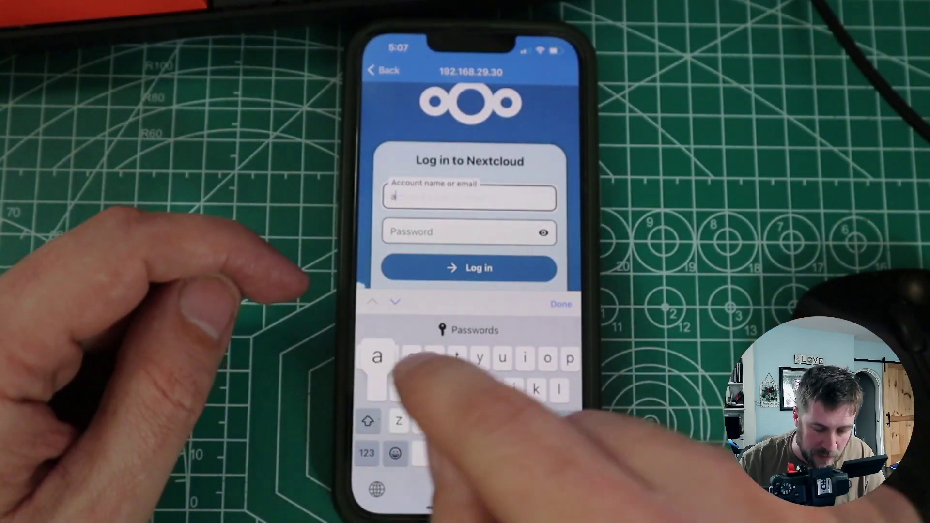
text(dmin)
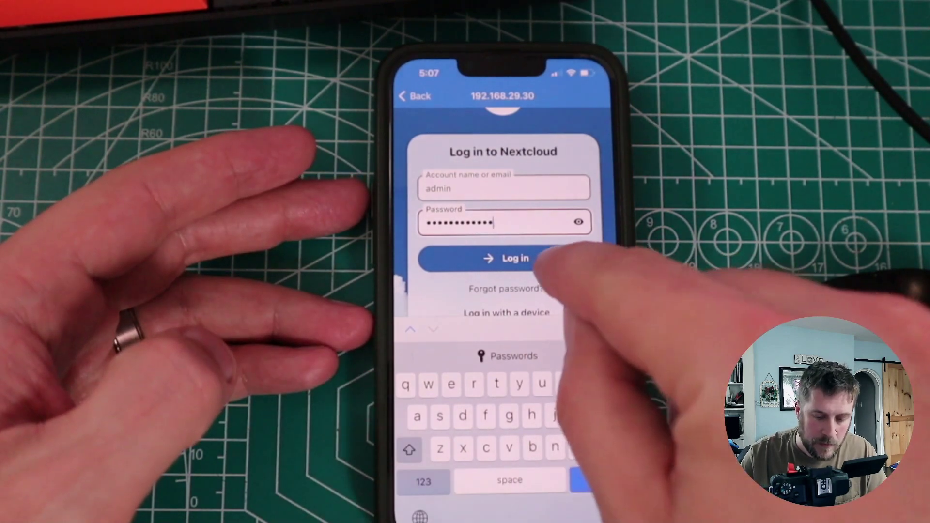
click(543, 258)
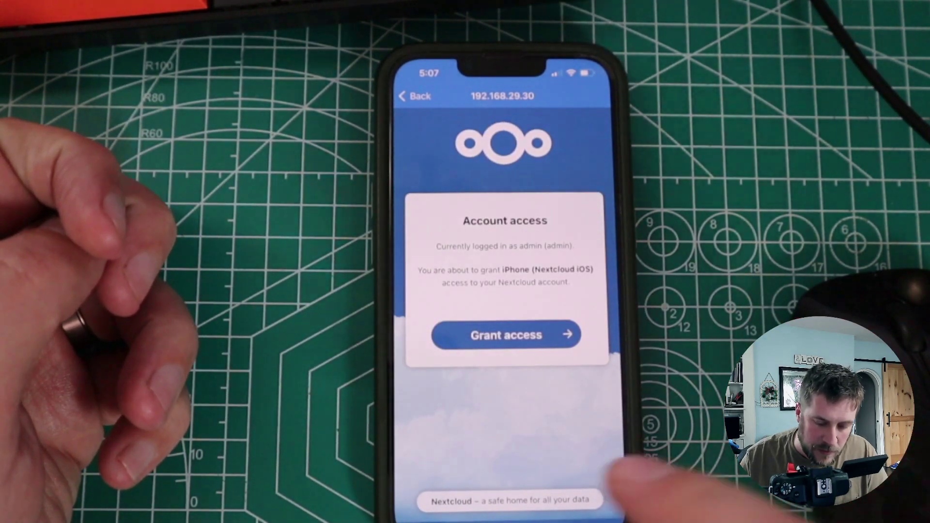
click(547, 334)
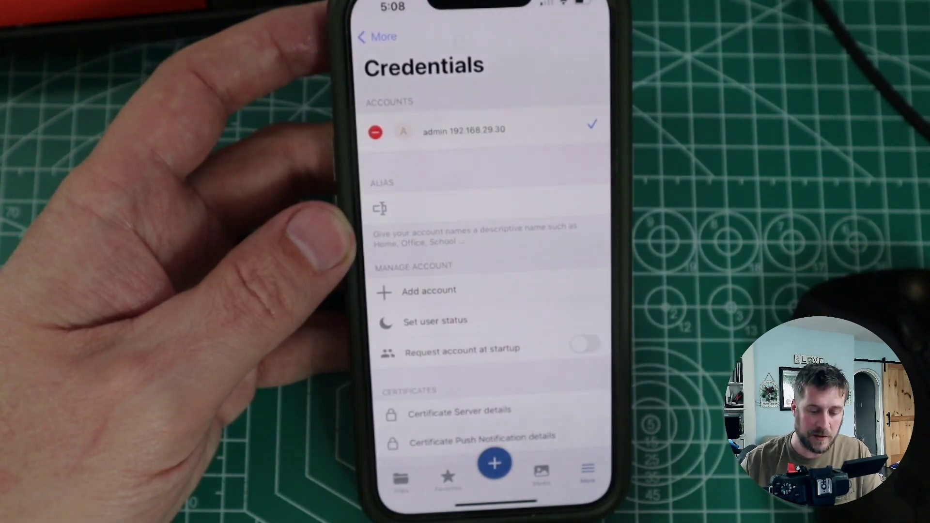
- Connect the Tailscale VPN, then switch to YouTube Studio from the app switcher
drag(494, 503, 494, 339)
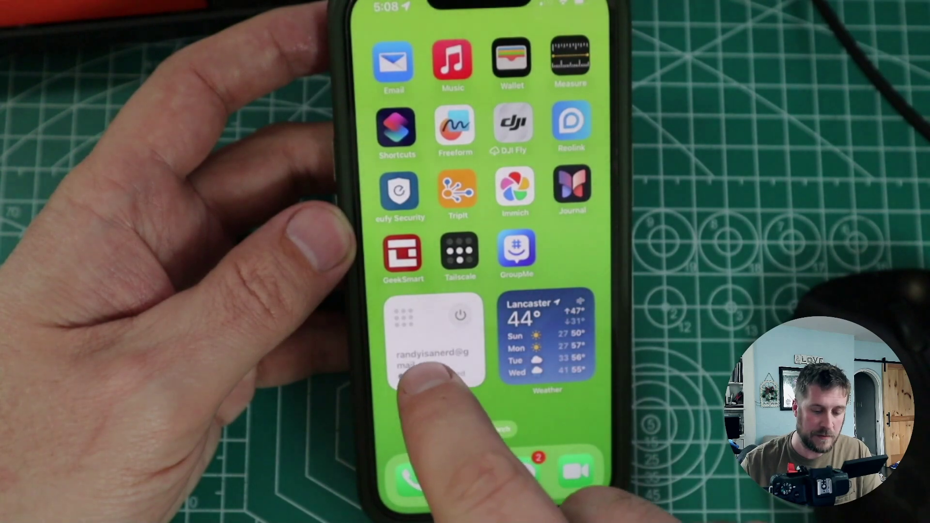
click(460, 249)
click(489, 335)
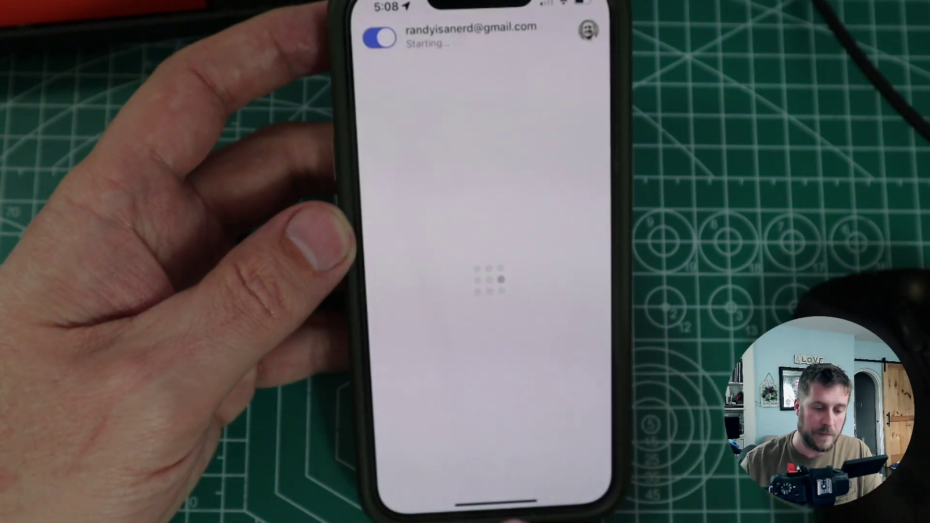
drag(489, 479, 477, 466)
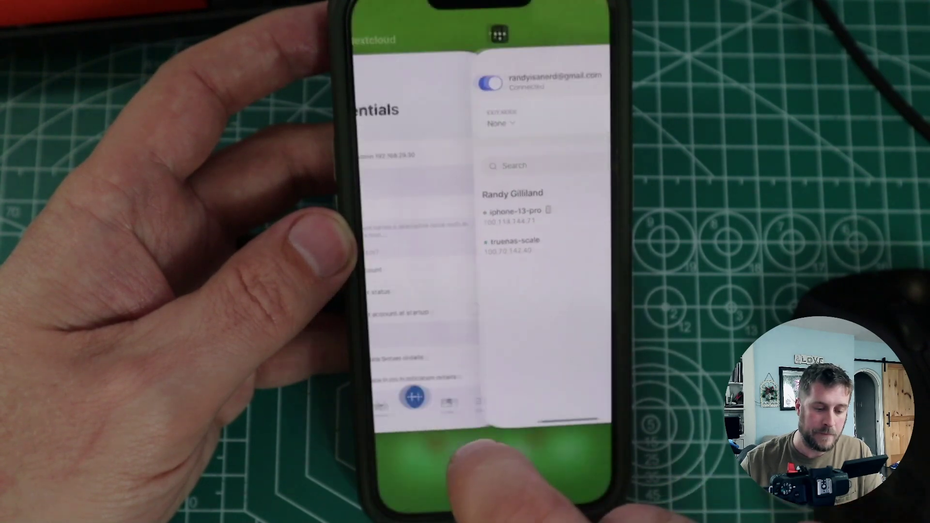
click(478, 358)
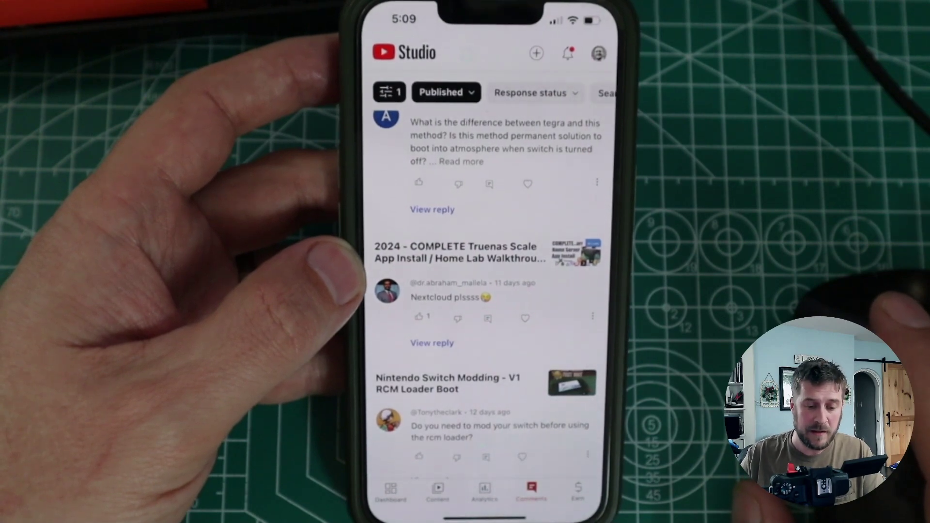
- Bring the Nextcloud app back to show its Files home with Documents, Photos and Templates
drag(484, 516, 489, 346)
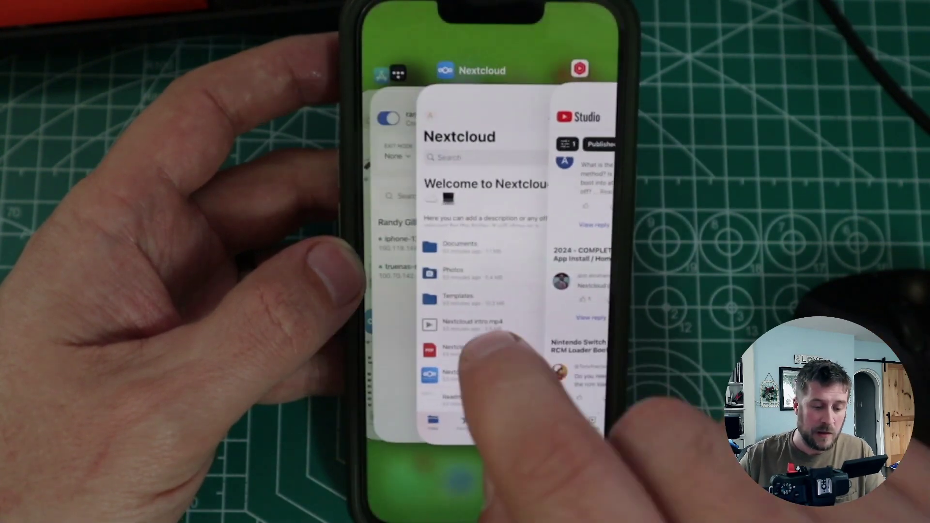
click(489, 346)
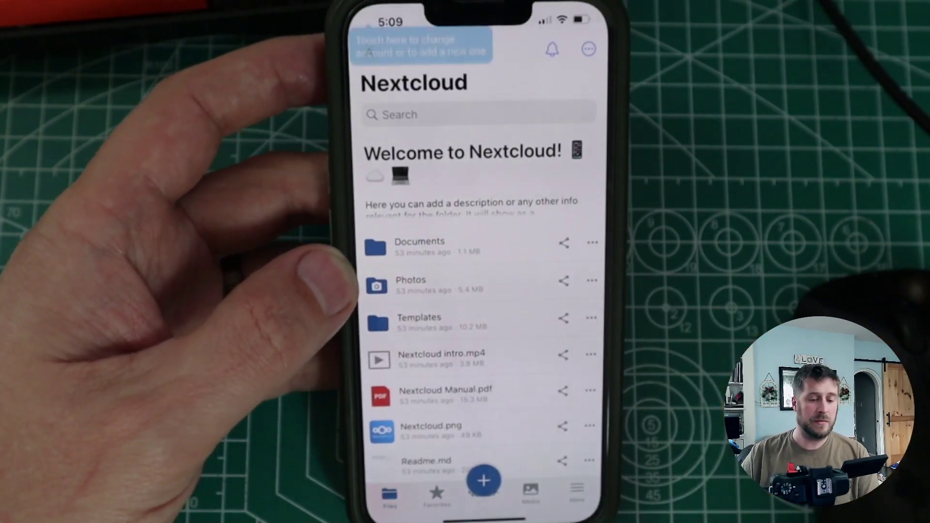